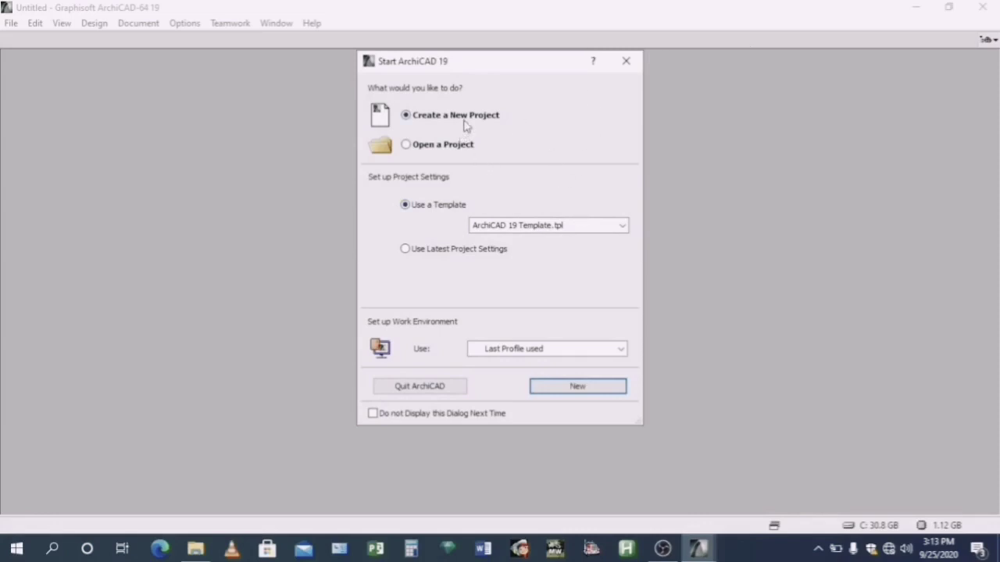
- Create a new untitled project from the ArchiCAD 19 Template.tpl template
left_click(419, 150)
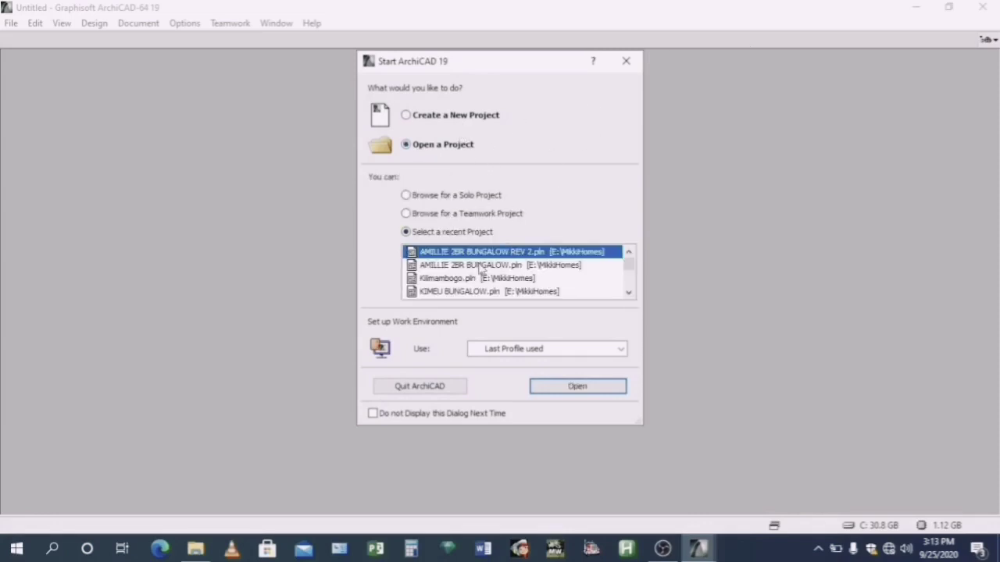
left_click(404, 115)
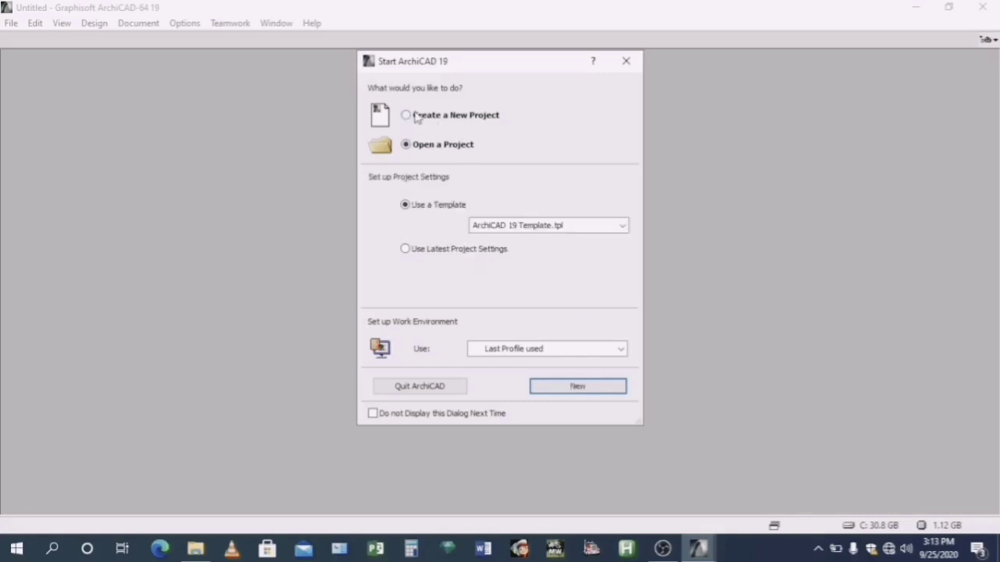
left_click(547, 386)
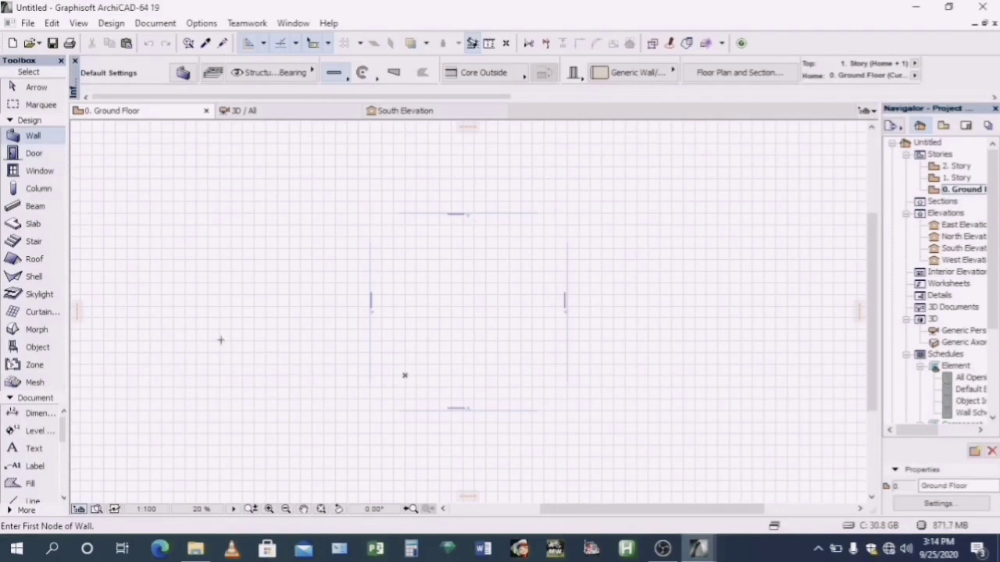
- Zoom into the empty Ground Floor plan of the new project
scroll(554, 348, "up", 1)
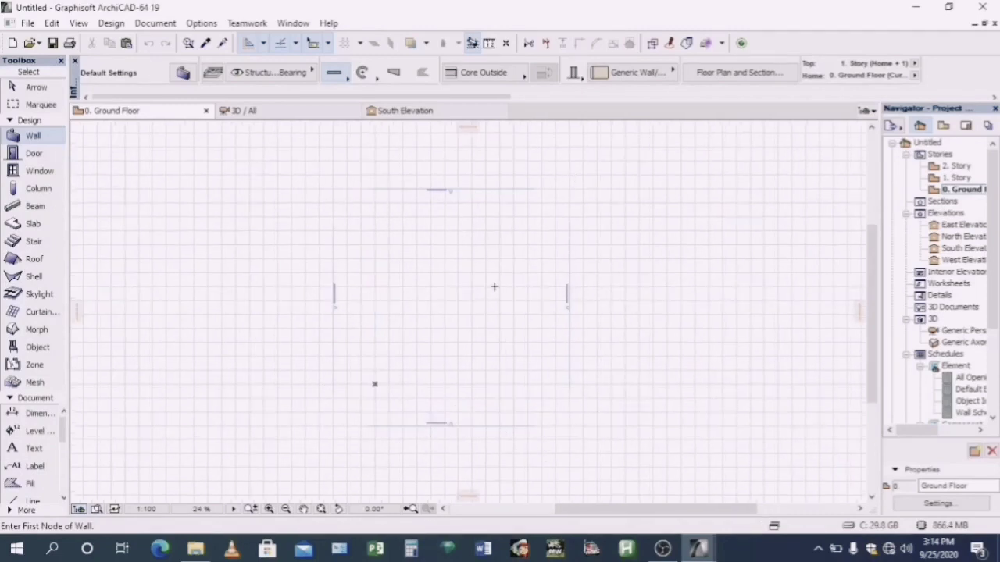
scroll(494, 287, "up", 2)
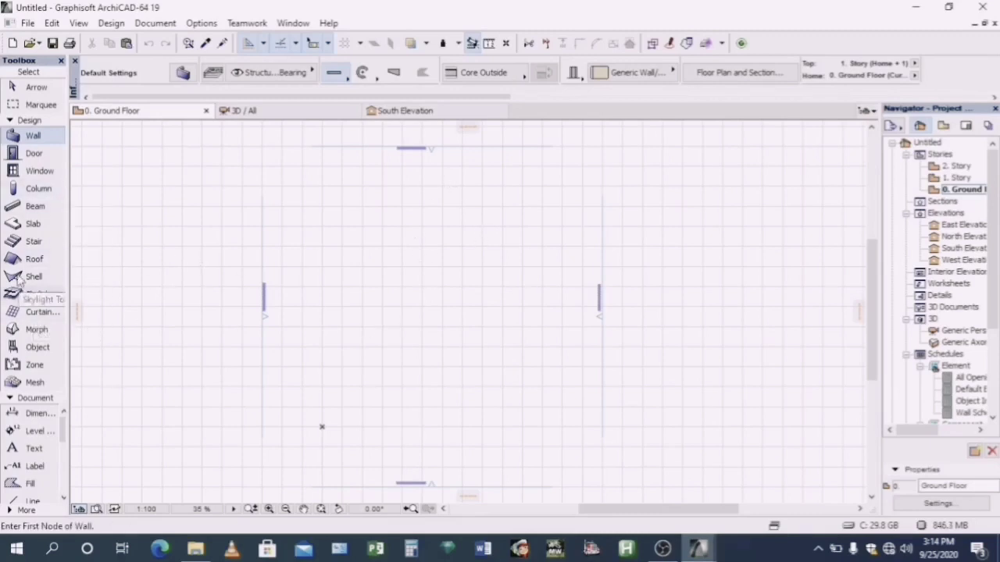
- Set default walls to a basic GENERIC - STRUCTURAL build 200 mm thick
double_click(33, 137)
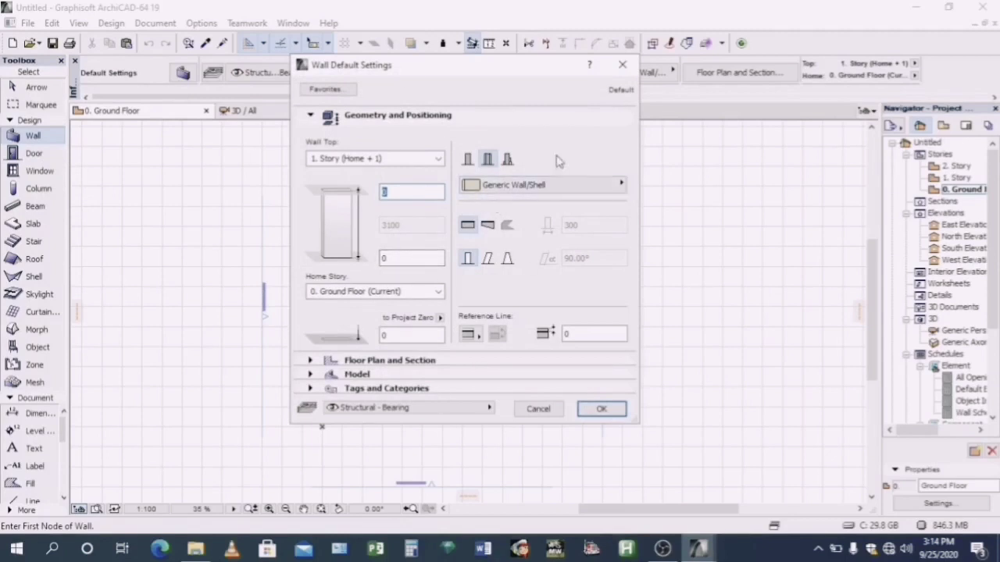
left_click(467, 159)
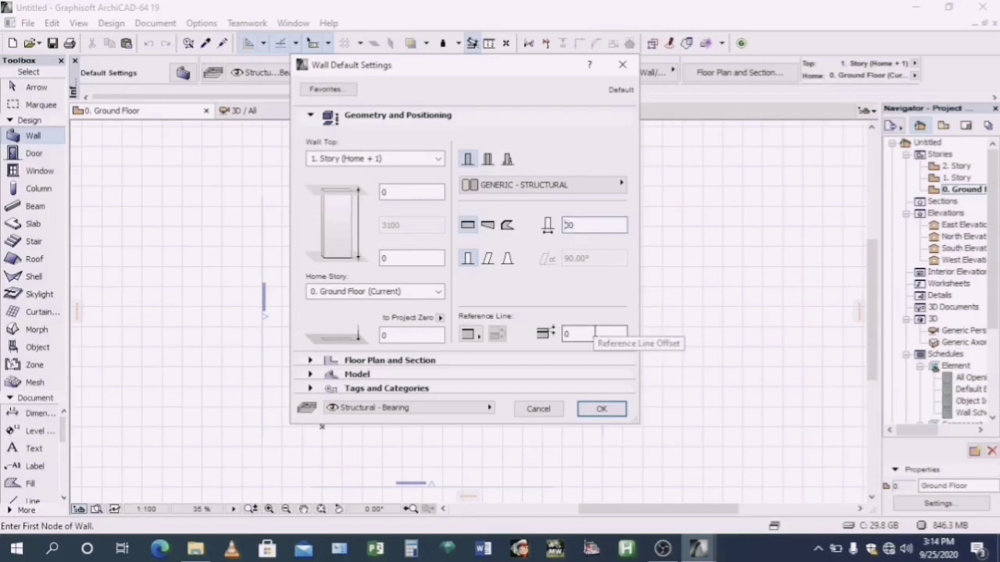
type("200")
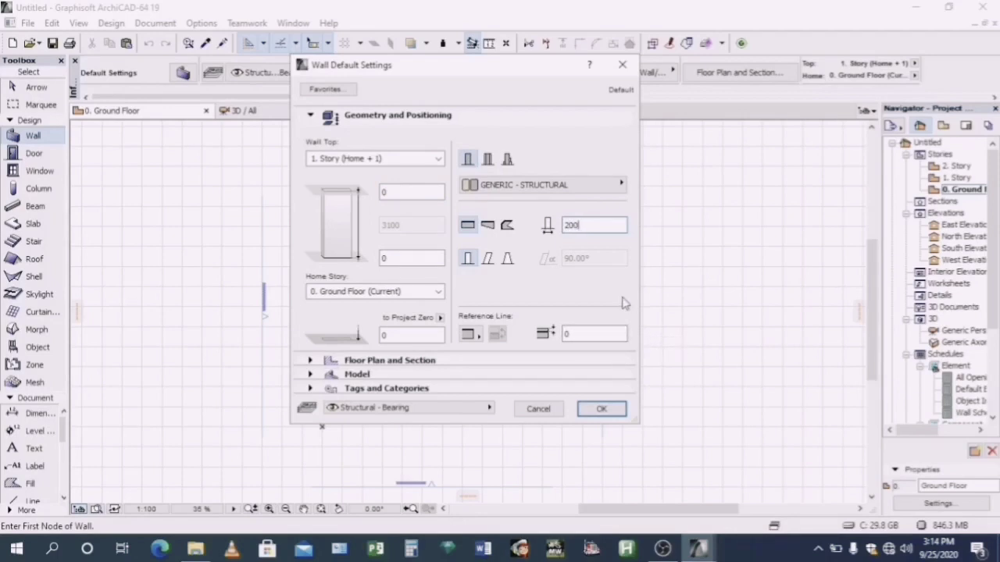
left_click(595, 409)
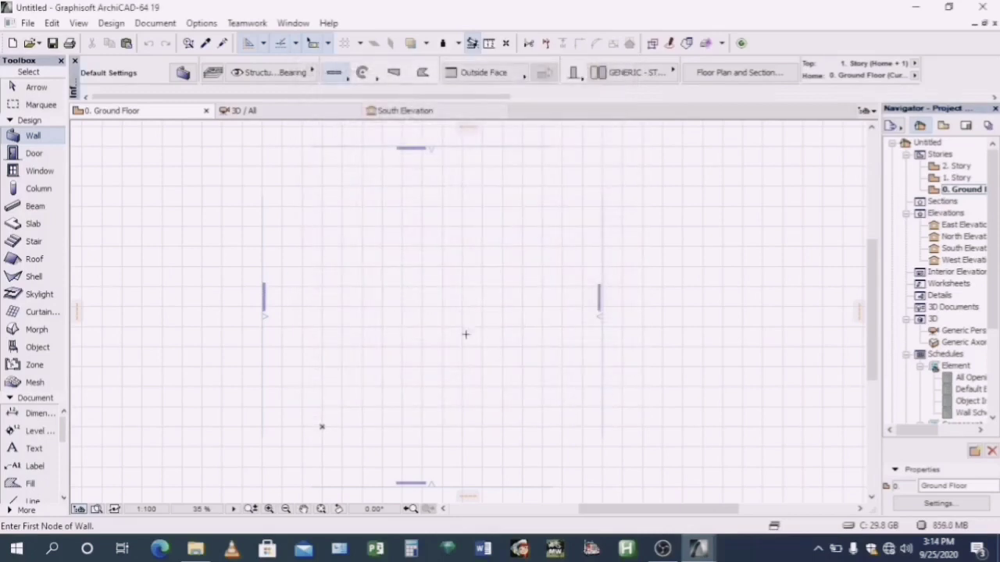
- Draw the top wall 10000 long and the right wall 5000 long
scroll(426, 200, "up", 2)
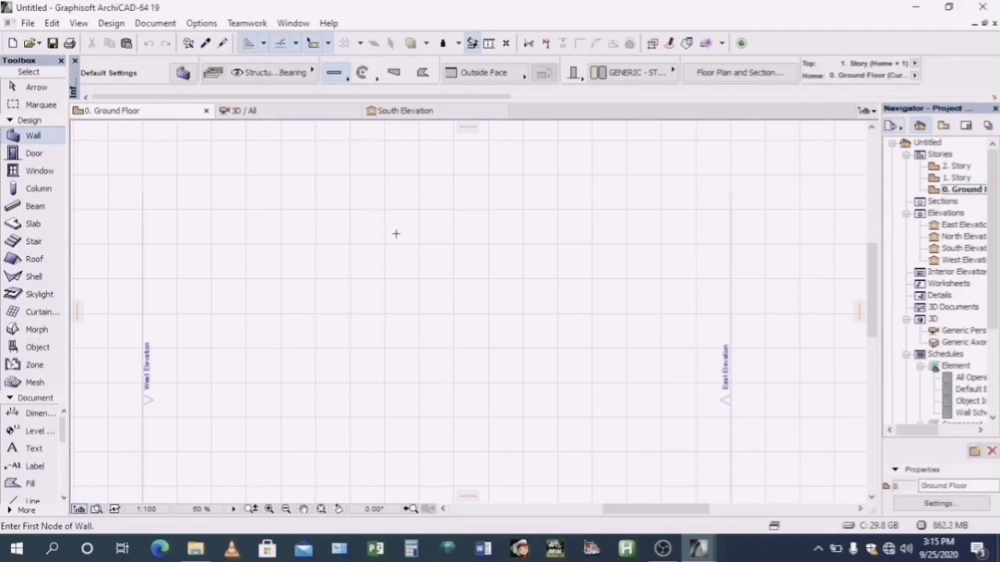
left_click(247, 213)
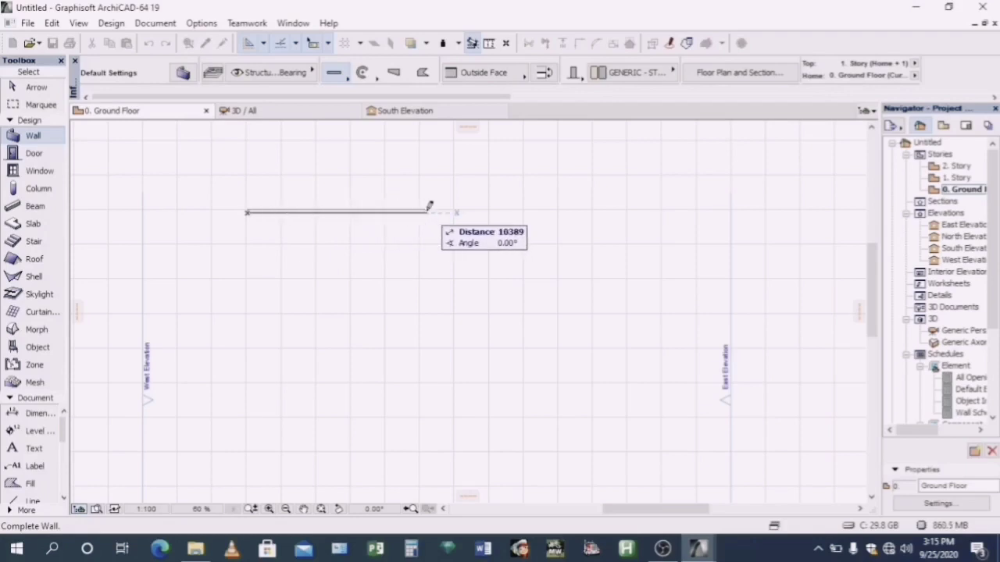
type("100")
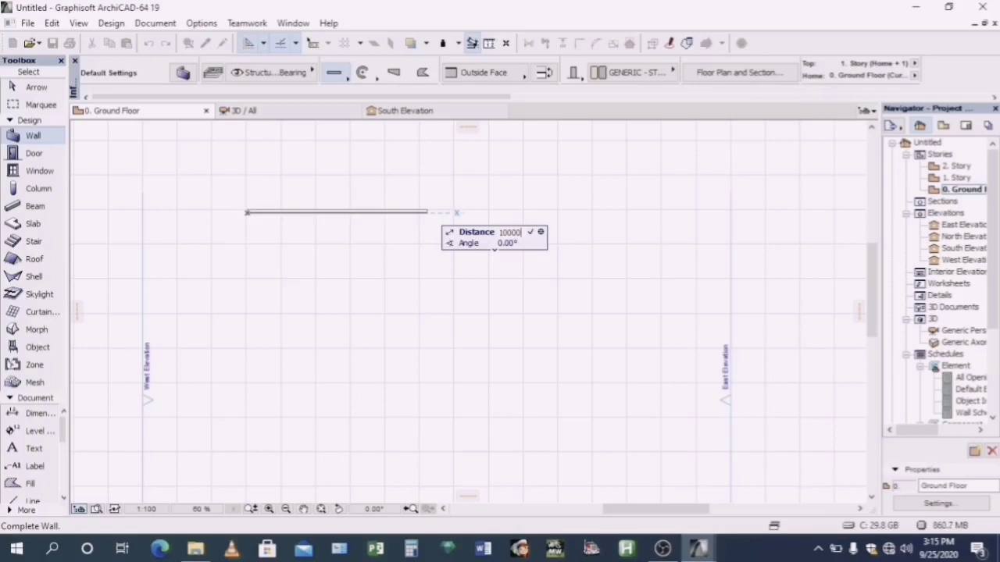
type("00")
key("Return")
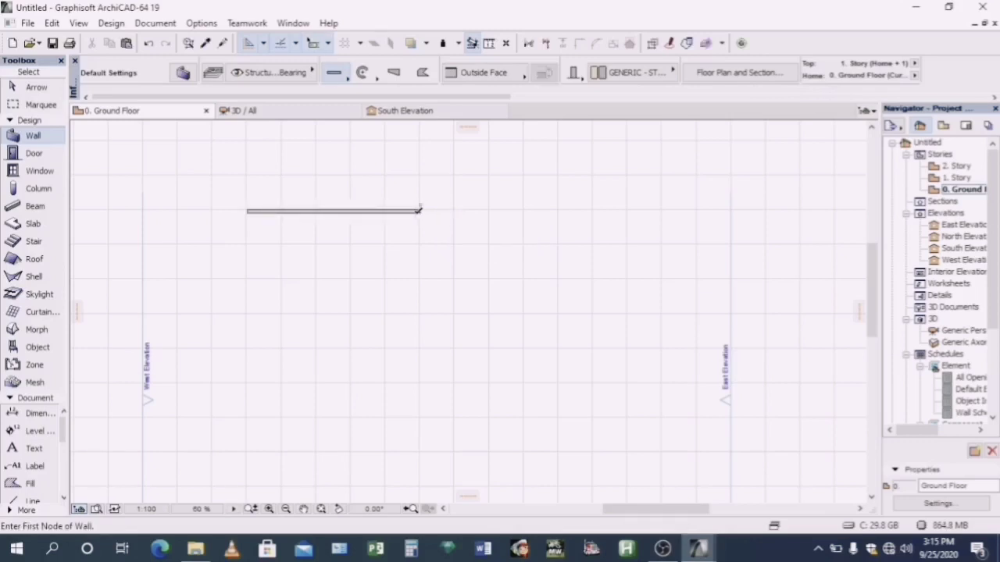
scroll(421, 210, "up", 5)
left_click(425, 199)
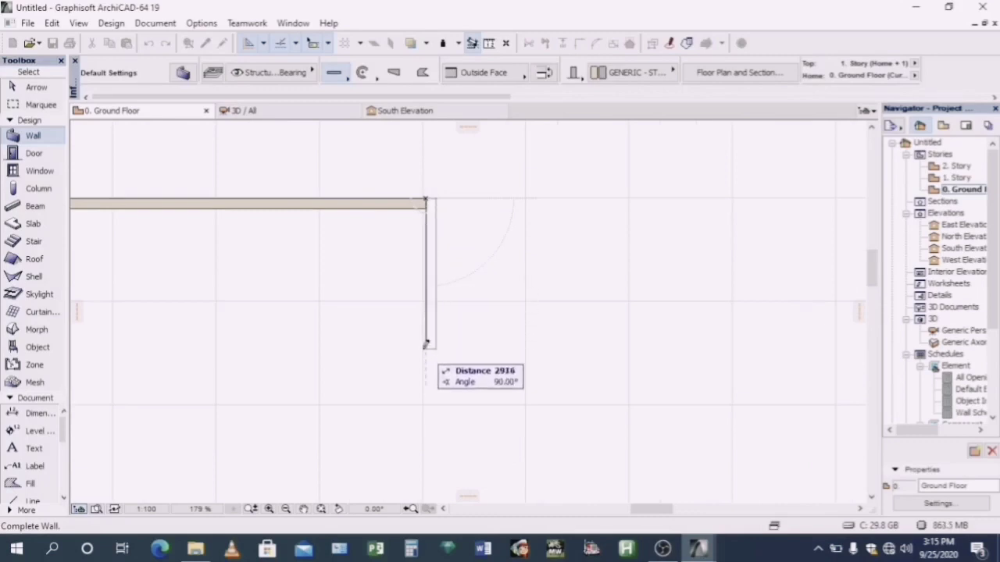
type("5000")
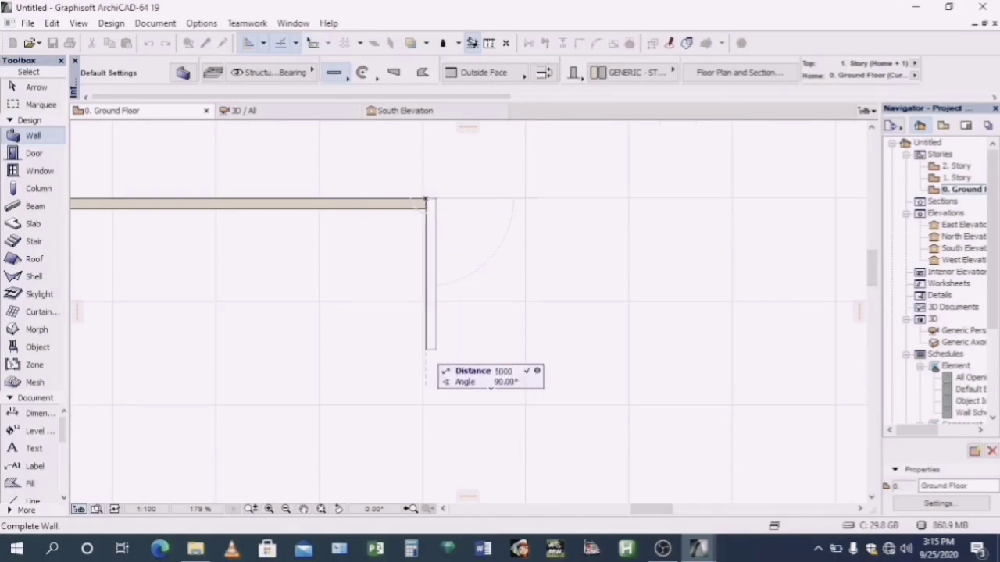
key("Return")
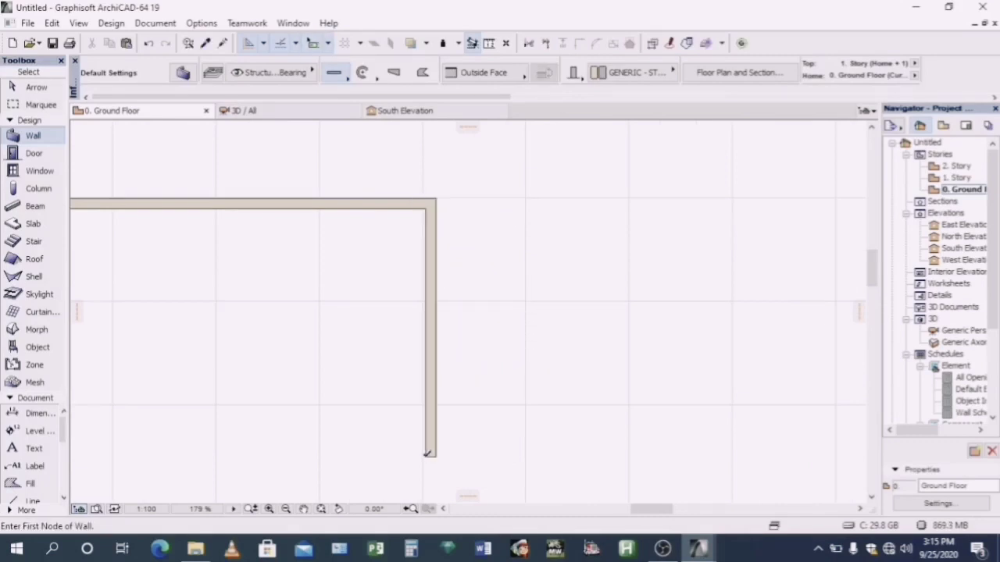
- Add the 10000 bottom wall and the left wall that closes the rectangle
scroll(317, 468, "down", 4)
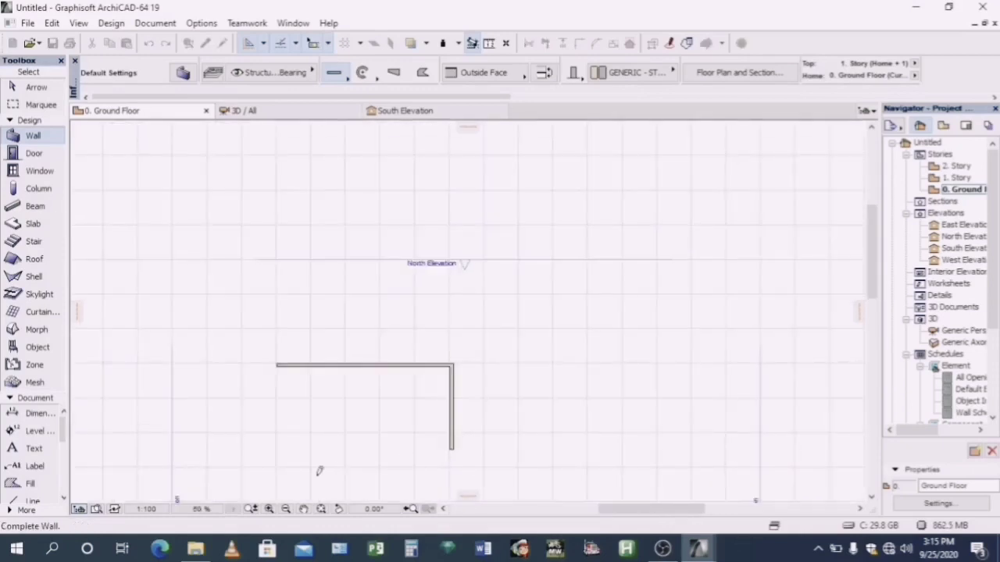
scroll(289, 453, "up", 3)
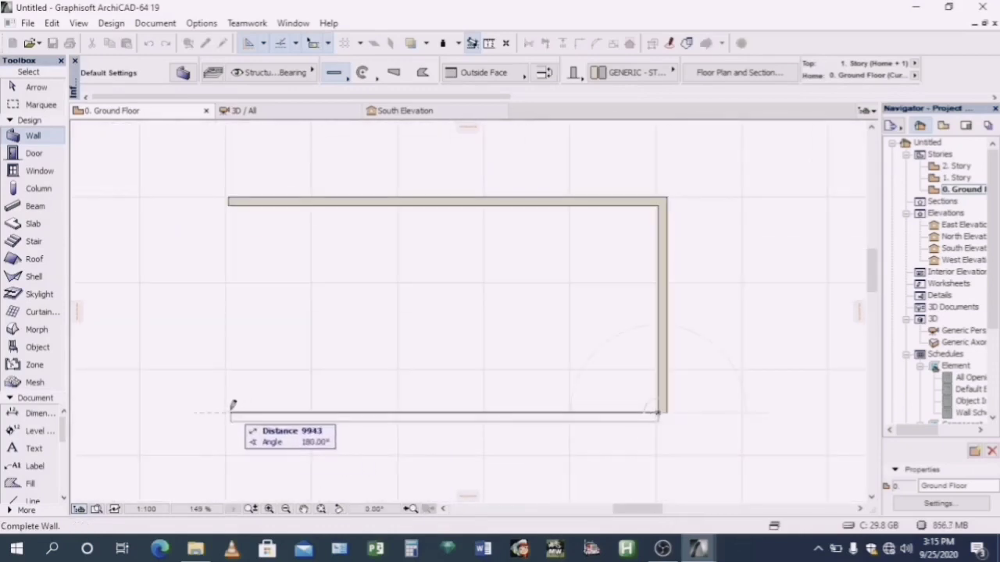
type("1")
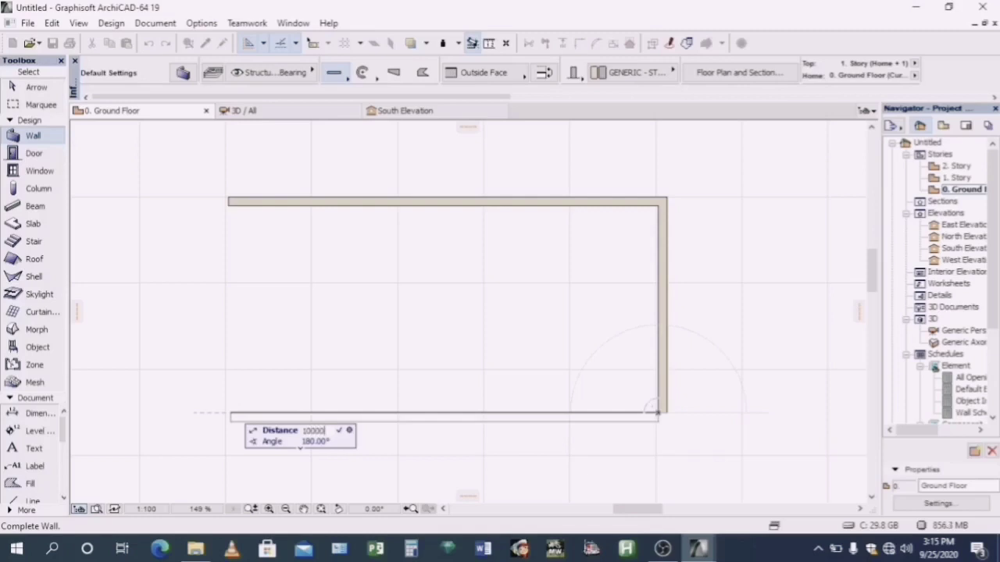
type("0000")
key("Return")
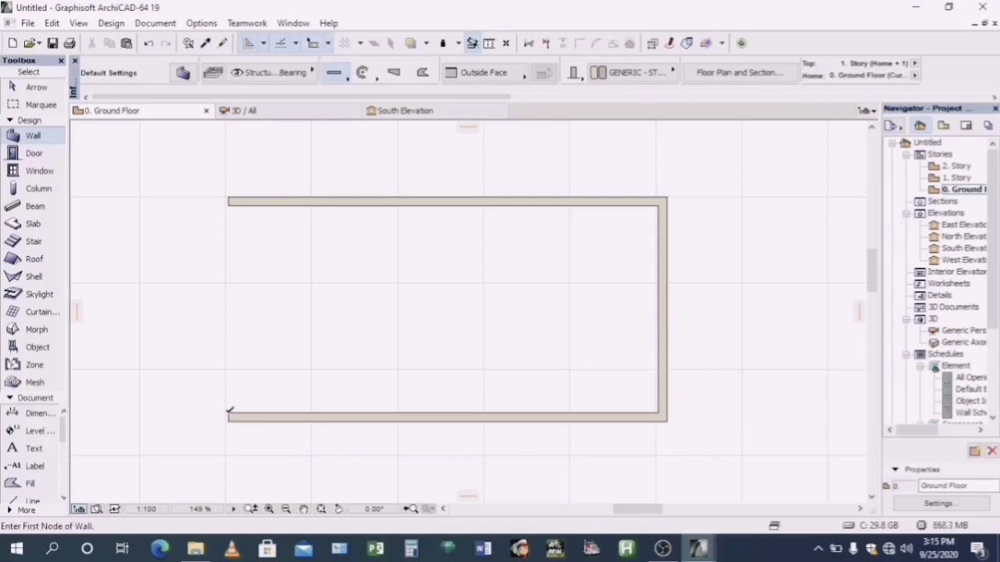
left_click(229, 411)
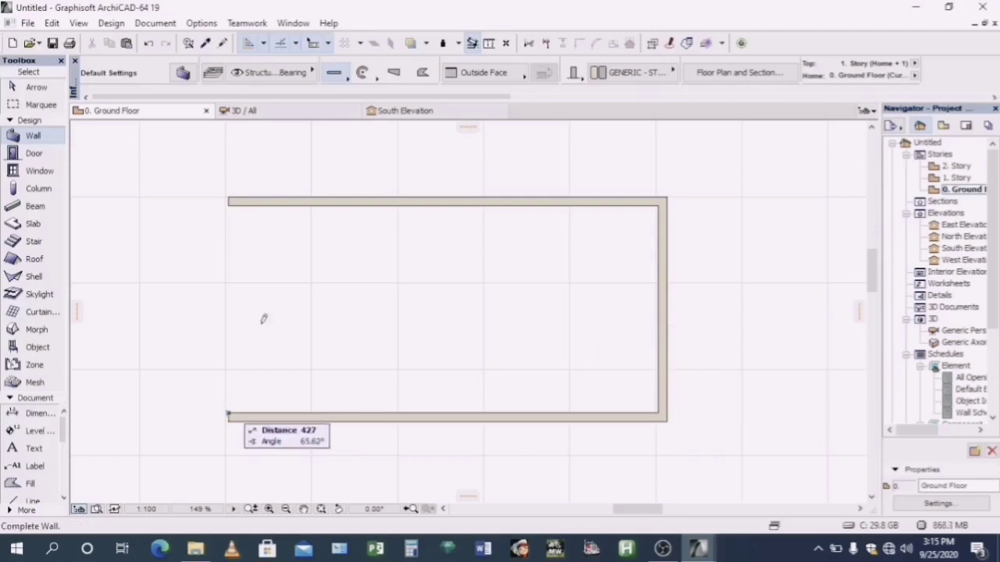
left_click(232, 194)
scroll(234, 222, "up", 5)
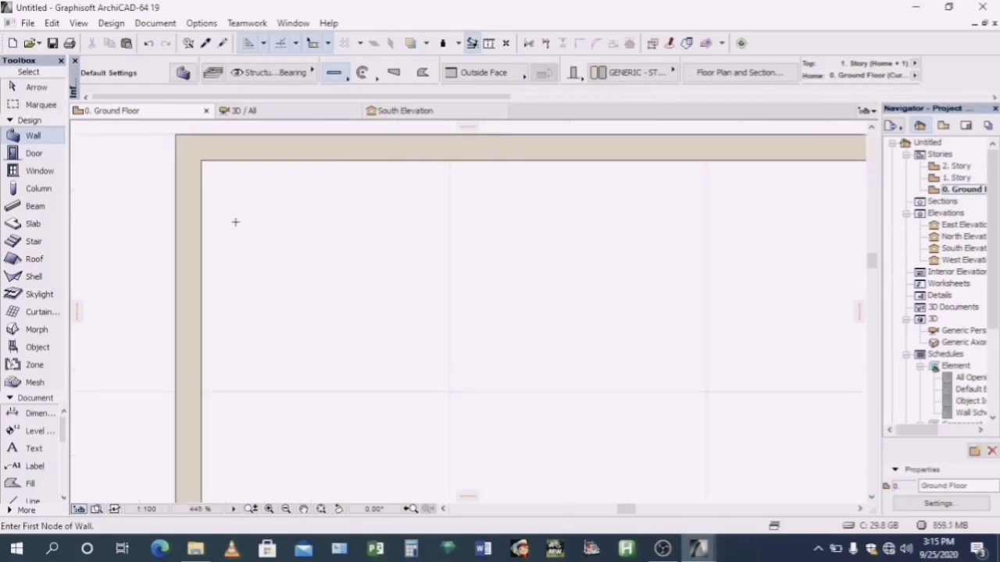
scroll(232, 220, "down", 6)
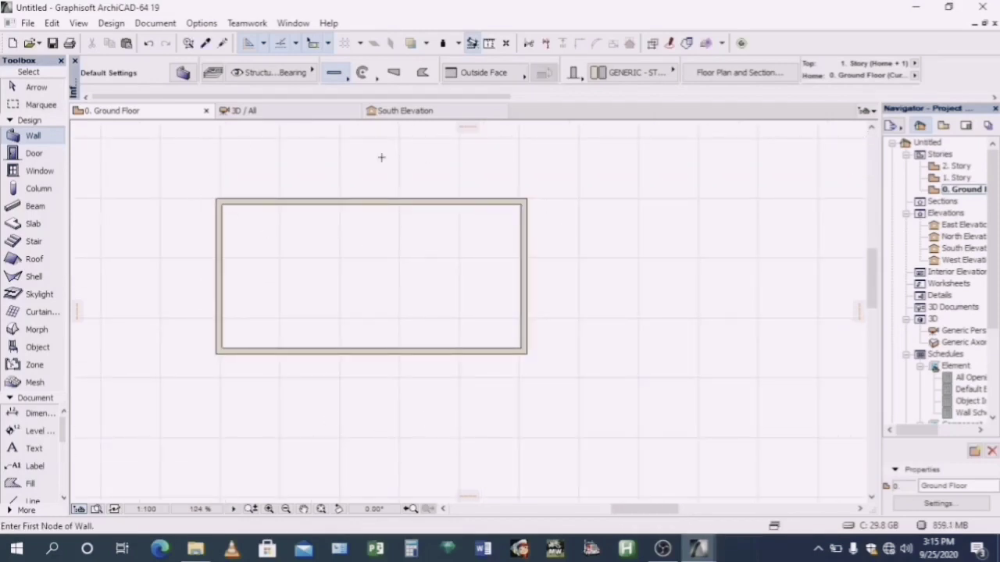
scroll(357, 266, "up", 2)
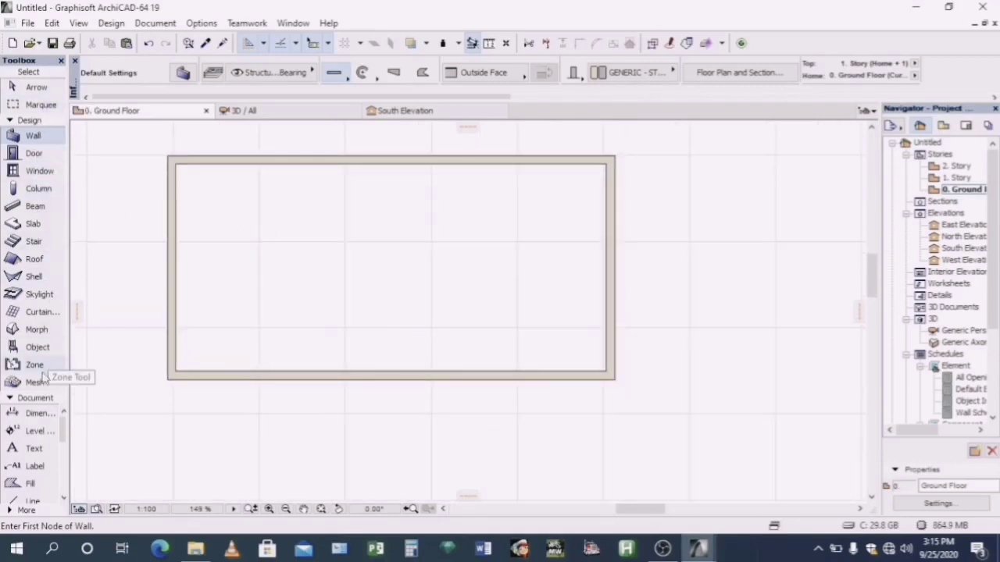
- Set the default roof to a basic structure with a 30° pitch
left_click(35, 259)
double_click(34, 259)
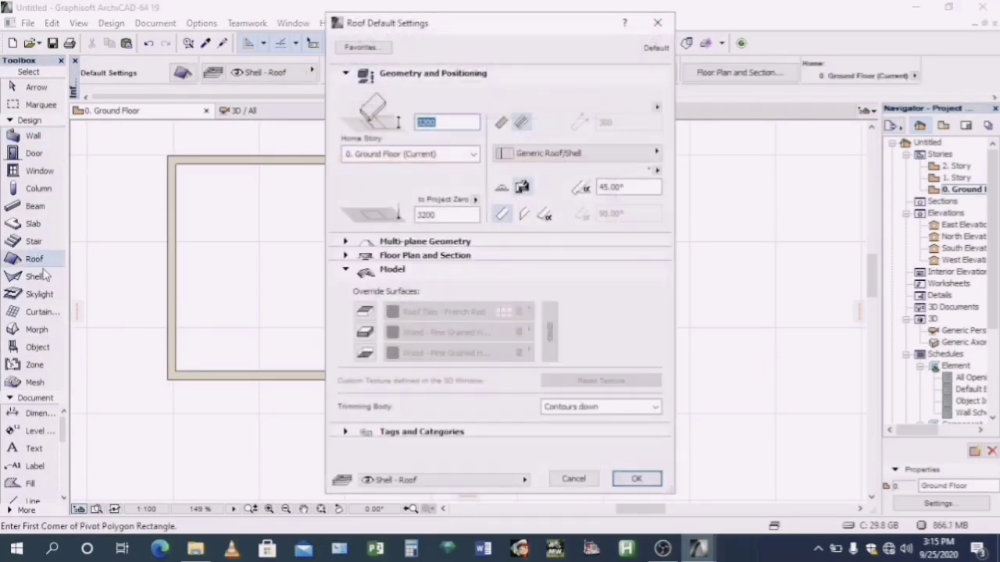
left_click(500, 122)
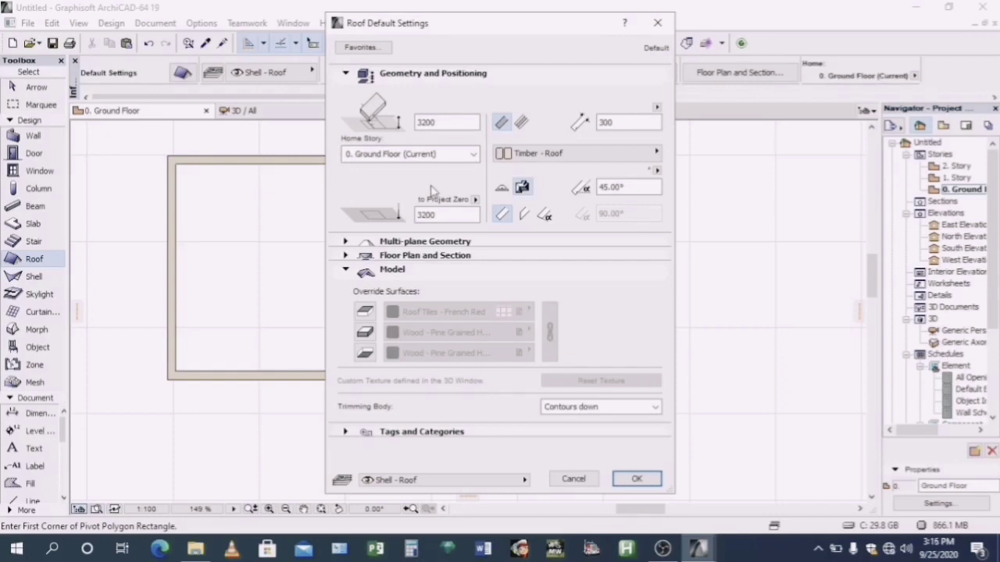
left_click(446, 124)
left_click(608, 188)
type("30")
left_click(636, 480)
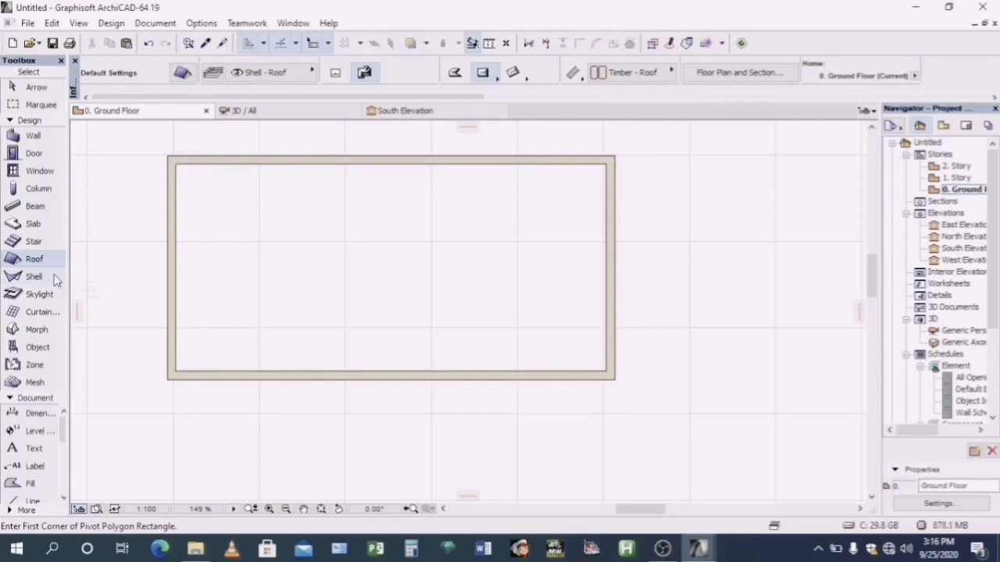
- Draw a hip roof from the top-left wall corner to the bottom-right corner
left_click(168, 155)
left_click(168, 342)
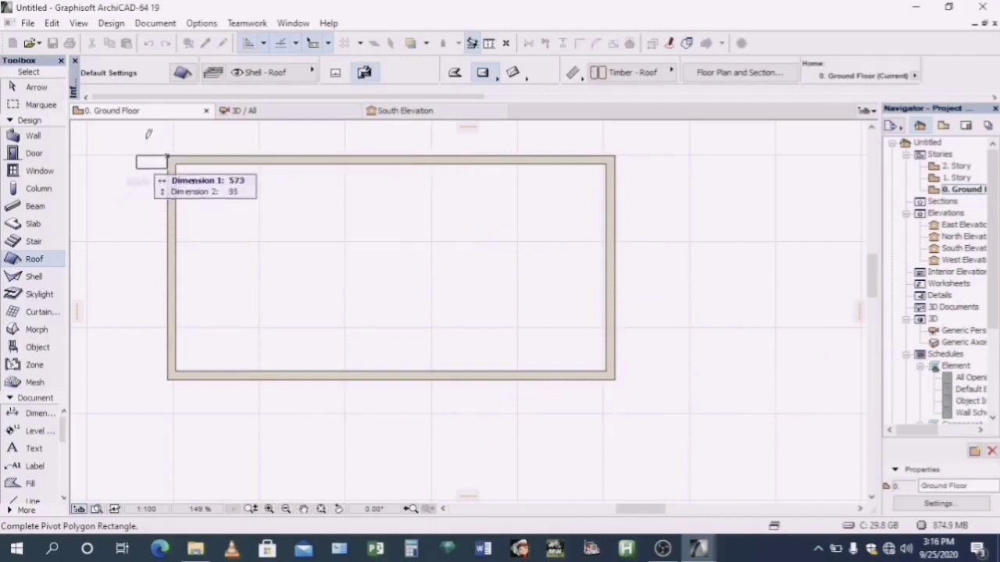
left_click(617, 375)
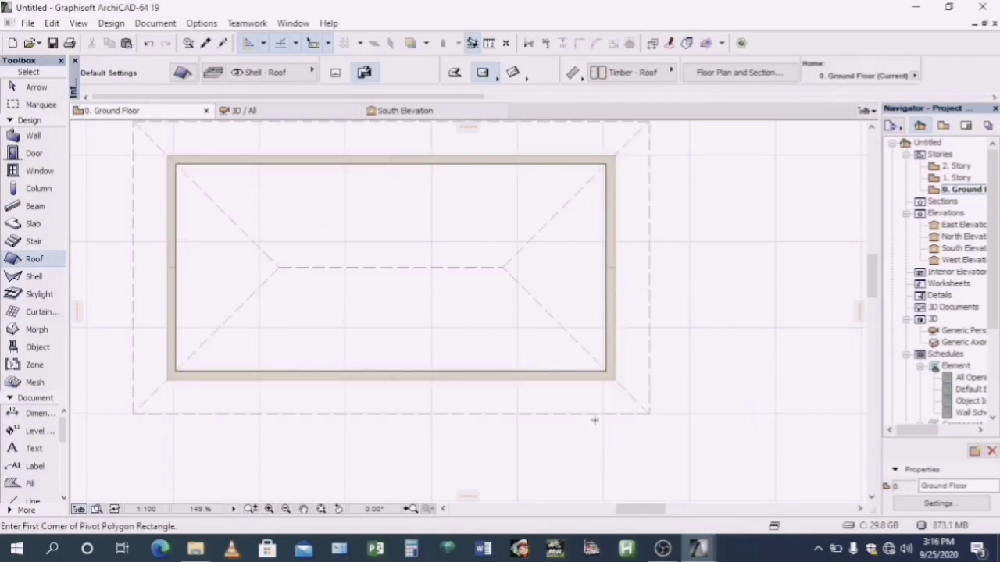
scroll(469, 377, "down", 3)
scroll(458, 326, "up", 2)
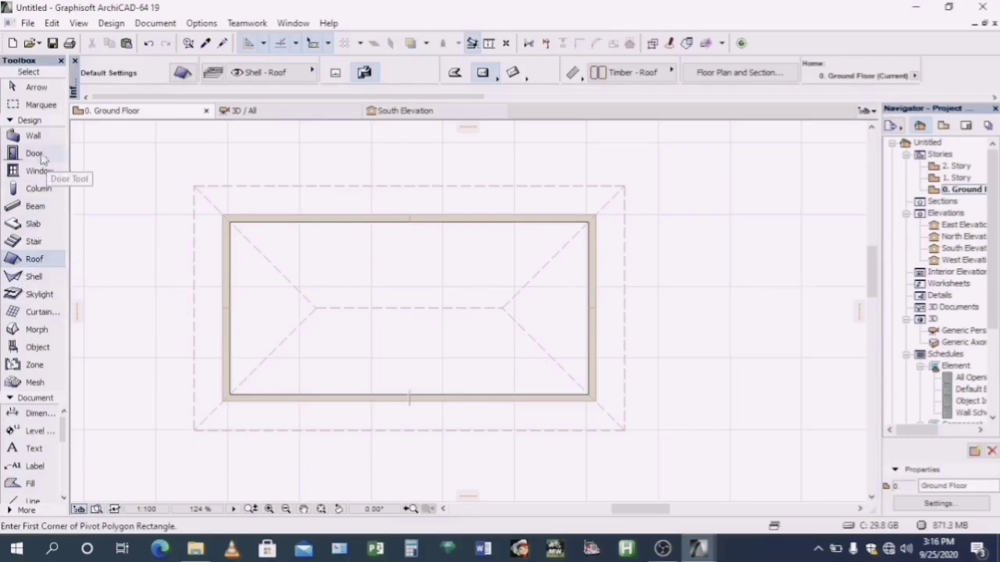
- Set default slabs to 150 mm Concrete - Structural and draw one over the footprint
left_click(36, 225)
double_click(49, 222)
left_click(504, 131)
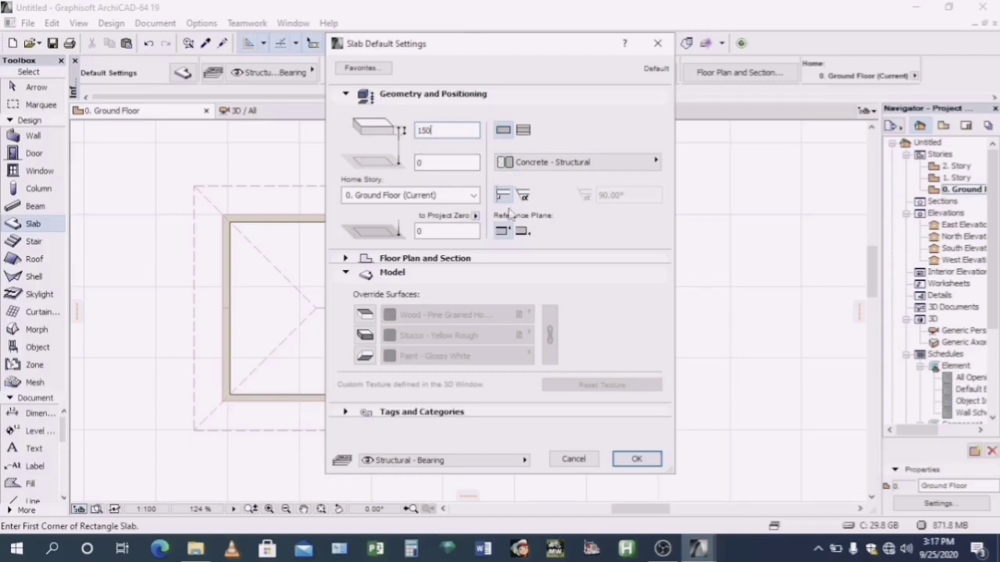
left_click(636, 459)
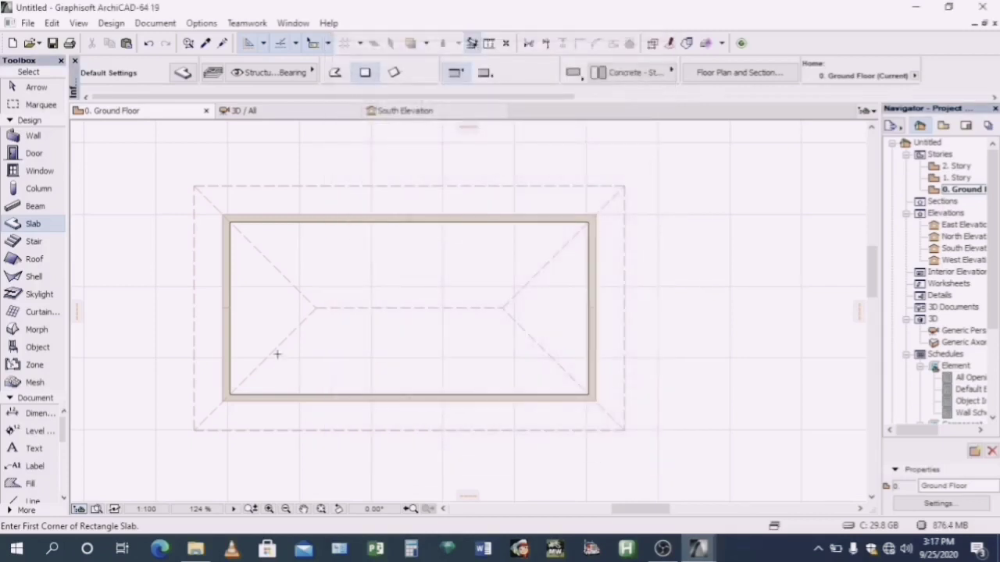
left_click(222, 201)
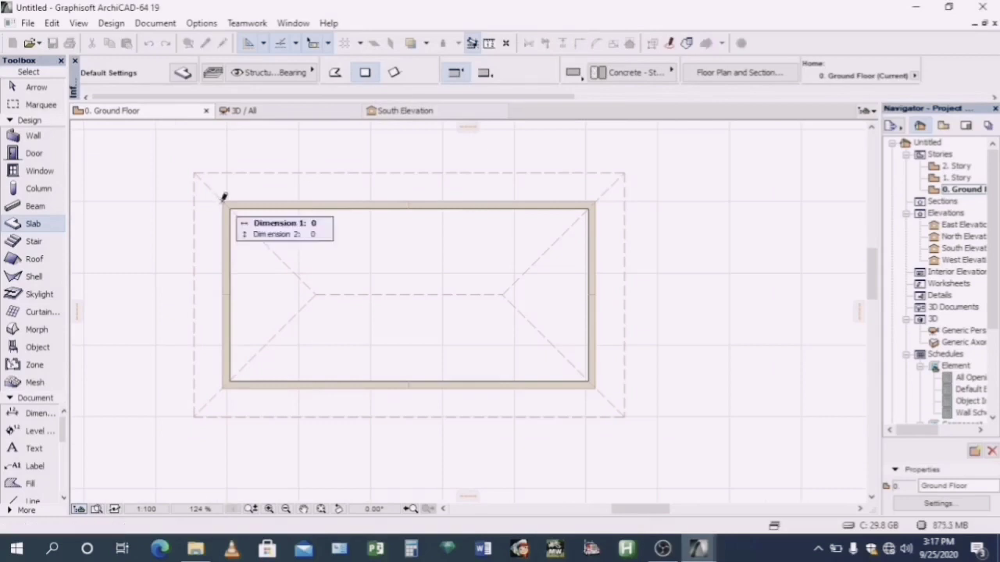
left_click(598, 382)
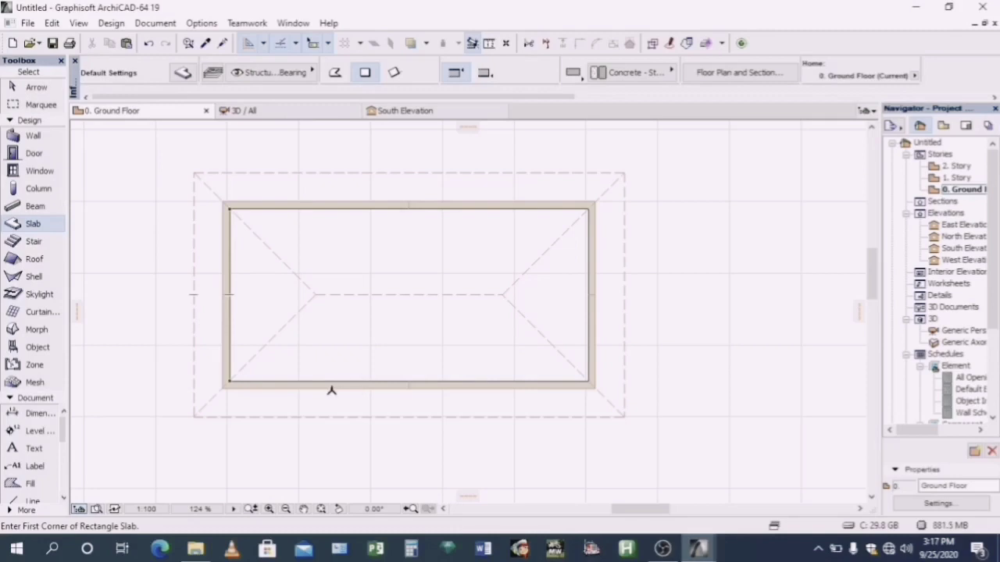
- Make Double Door with Transom 19 the default door type
left_click(41, 155)
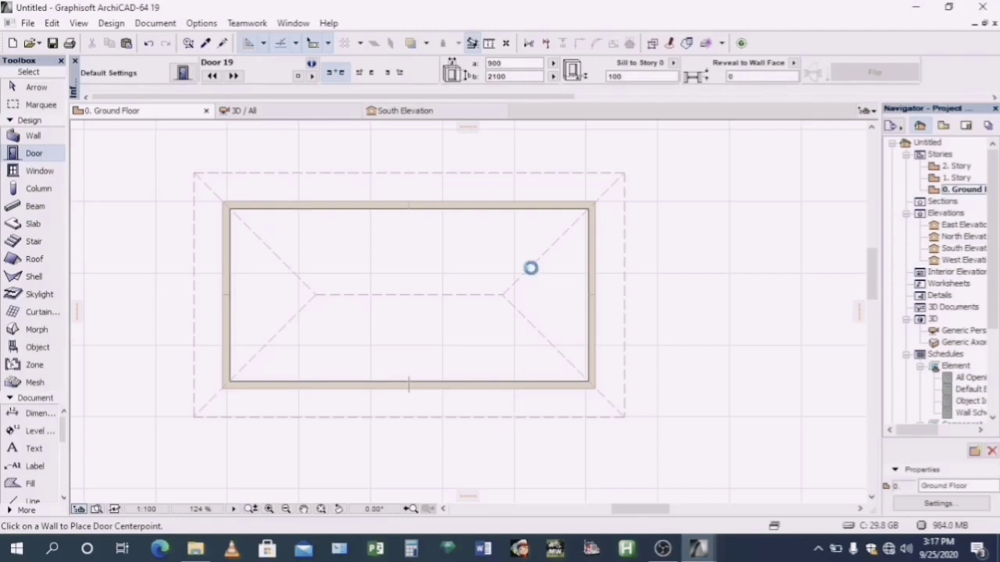
key("ctrl+t")
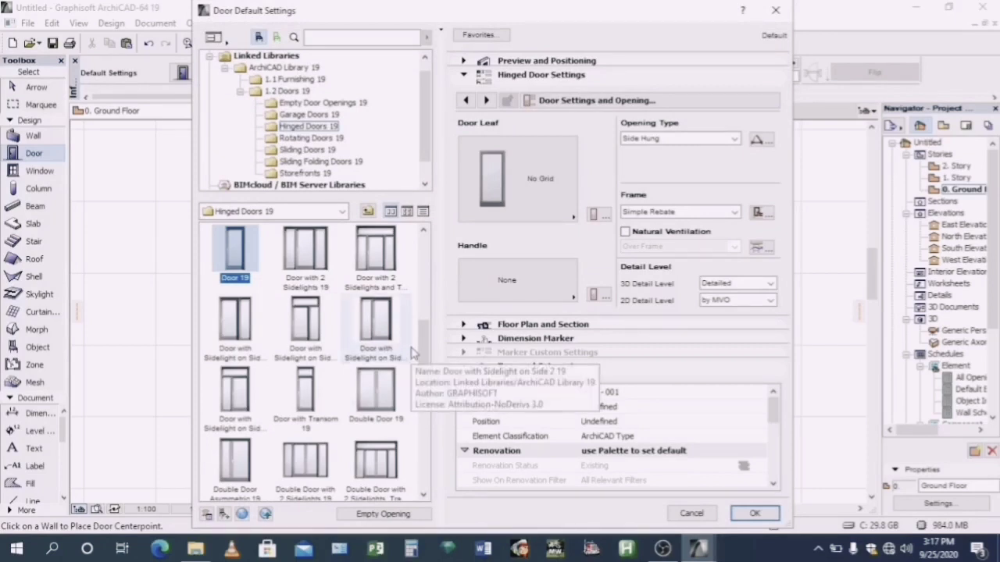
left_click_drag(423, 343, 440, 391)
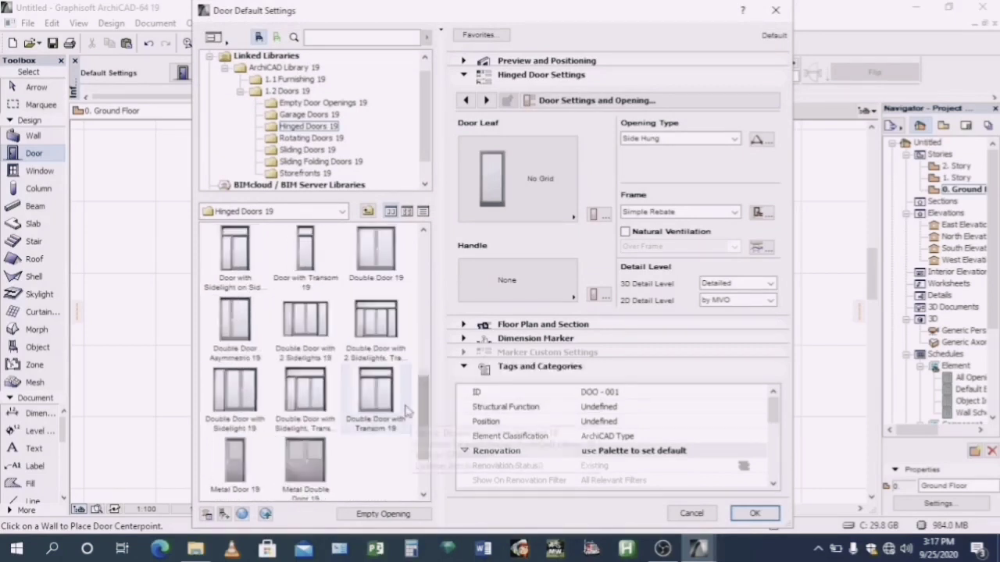
left_click(383, 389)
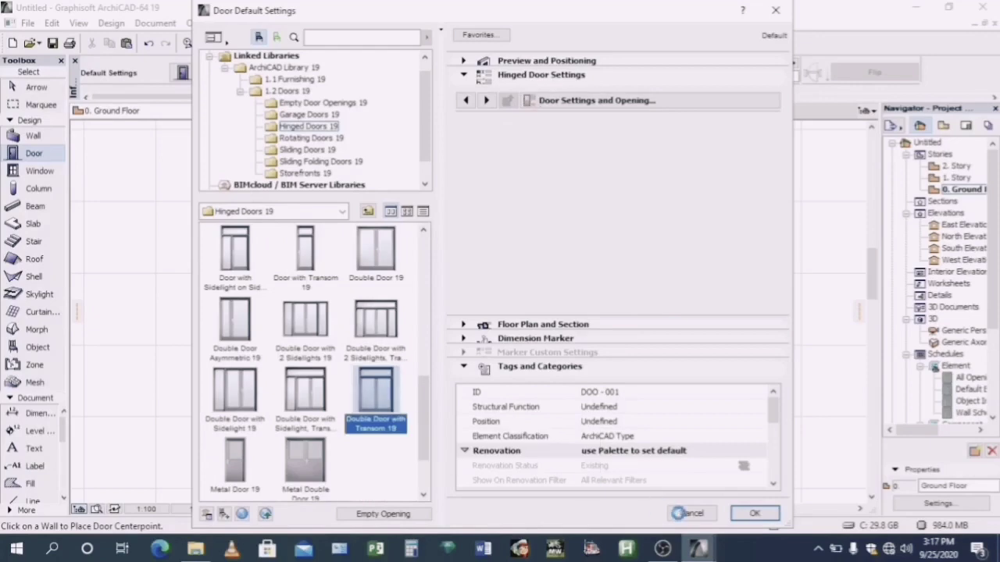
left_click(754, 513)
- Place outward-opening double doors in the bottom and top walls
scroll(401, 332, "up", 3)
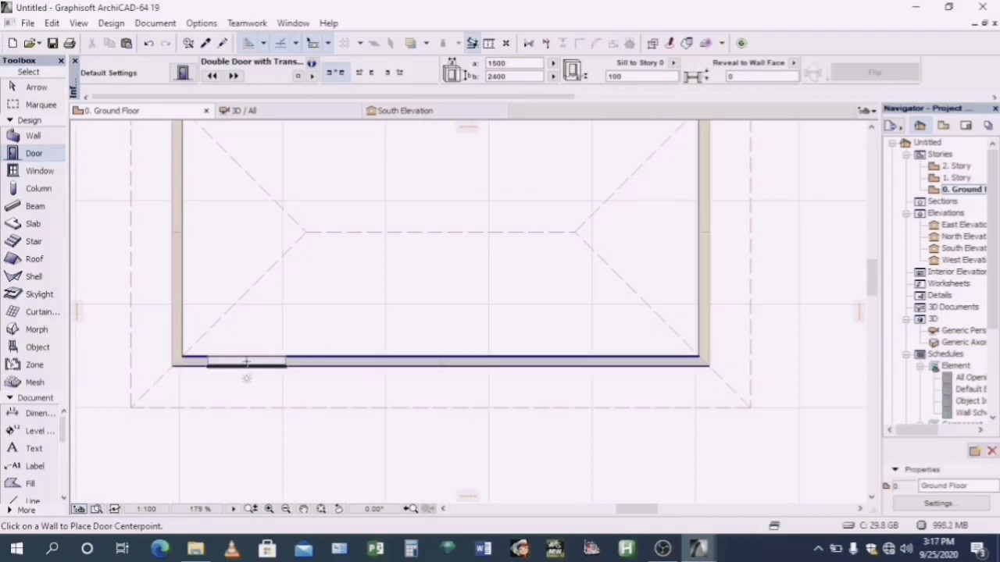
left_click(242, 364)
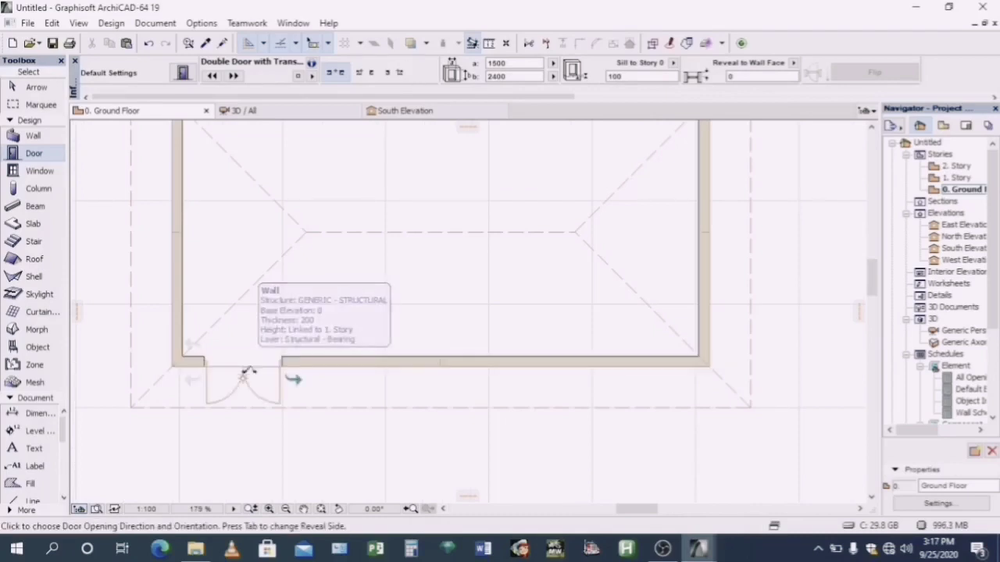
left_click(253, 435)
scroll(252, 435, "down", 4)
scroll(457, 278, "up", 6)
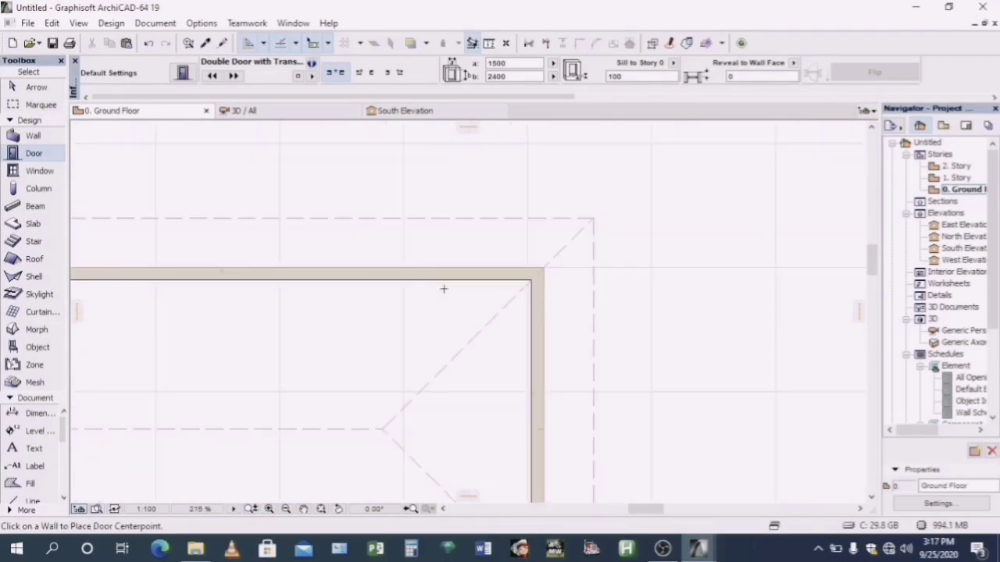
left_click(442, 275)
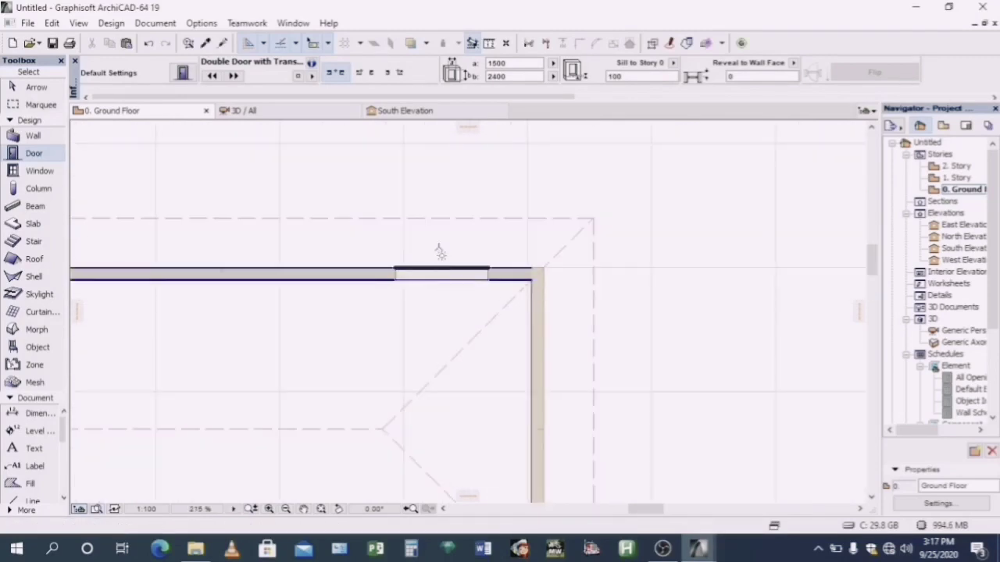
left_click(461, 185)
scroll(538, 202, "down", 4)
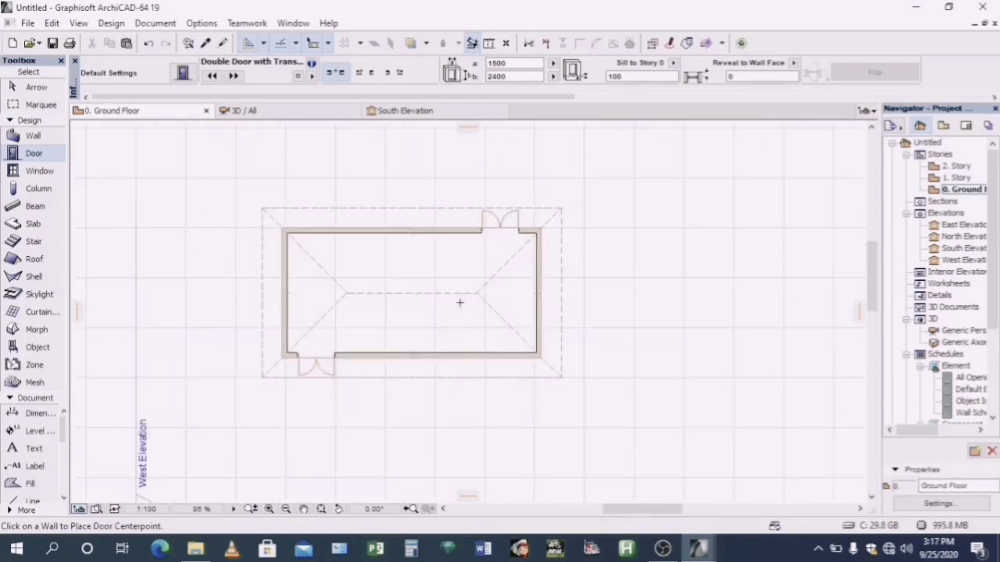
scroll(350, 276, "up", 2)
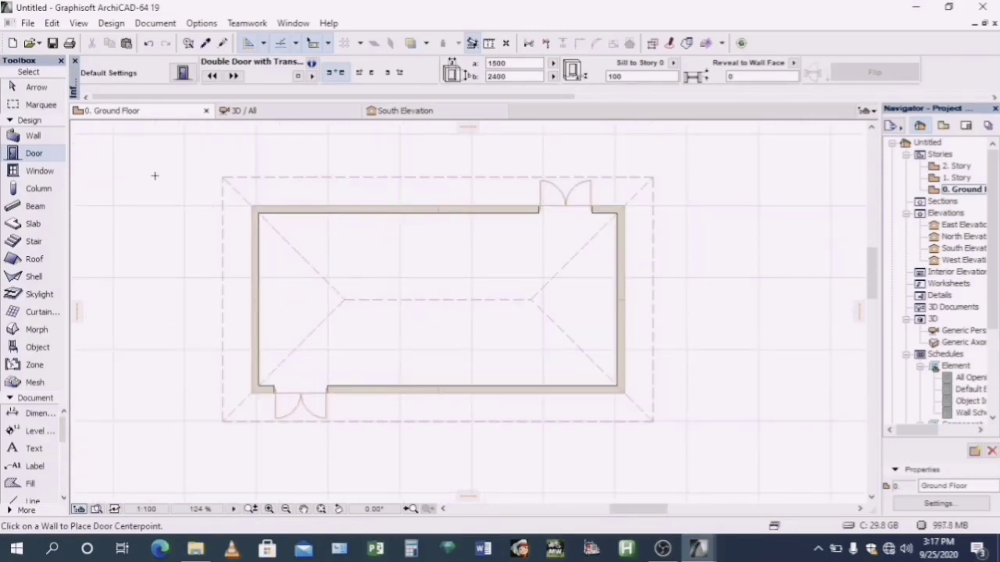
- Choose Triple Window with Middle Transom 19 from Basic Windows 19 as the default window
left_click(42, 172)
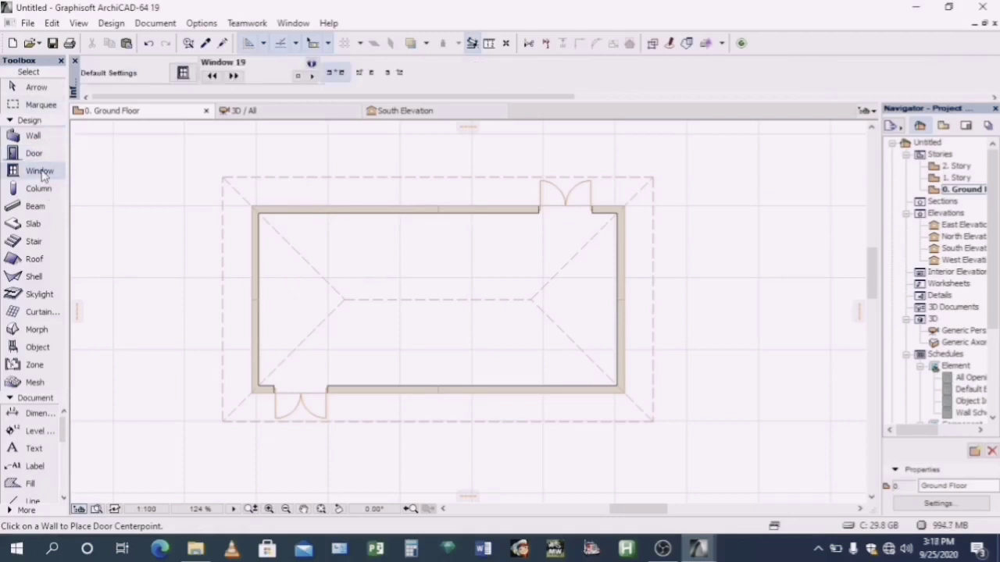
double_click(42, 172)
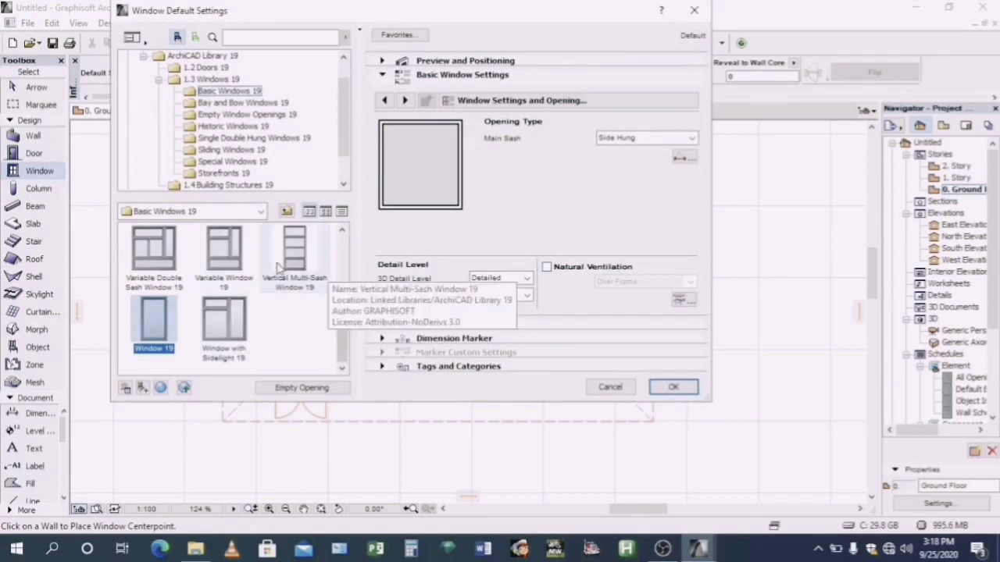
scroll(287, 295, "up", 3)
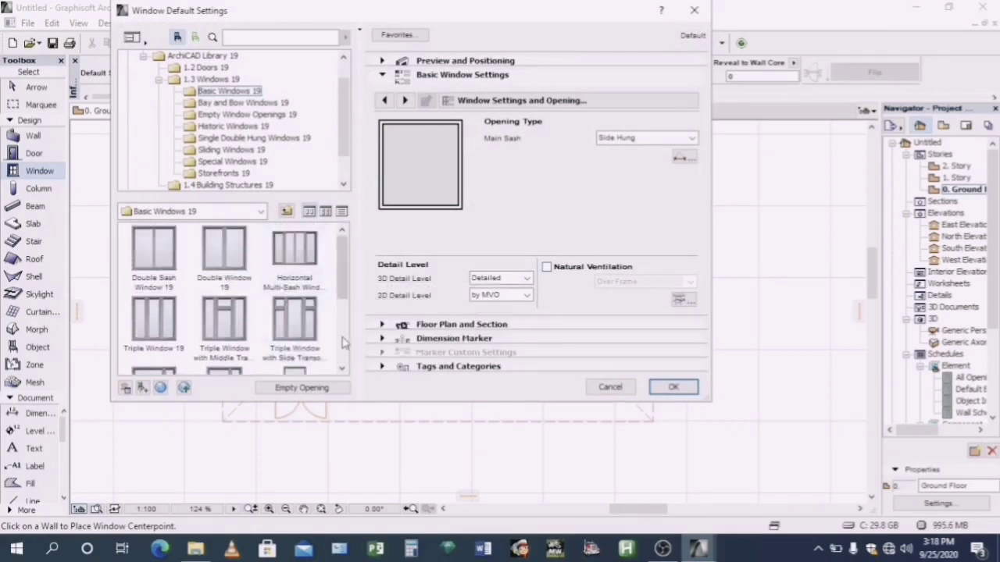
scroll(287, 301, "up", 2)
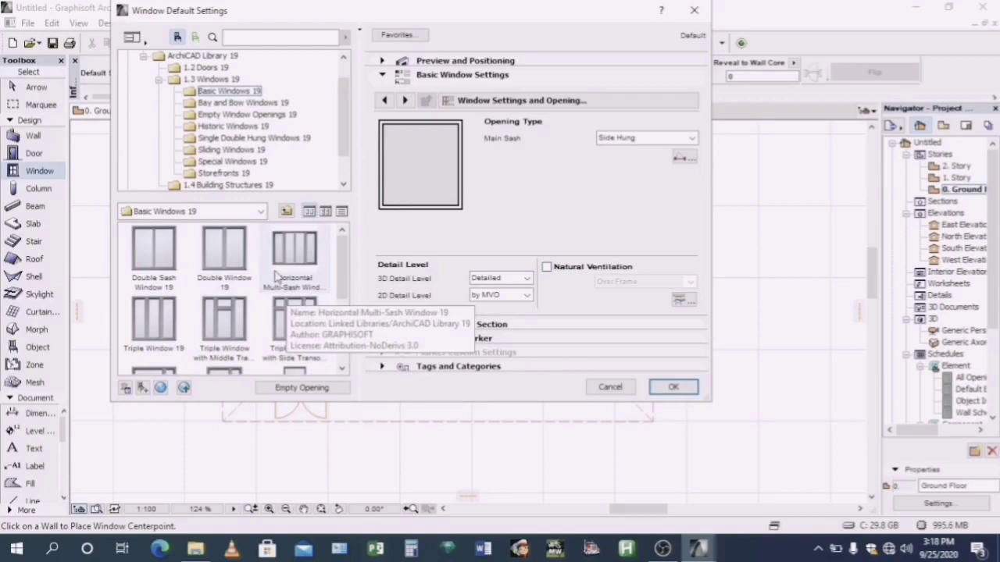
left_click(231, 321)
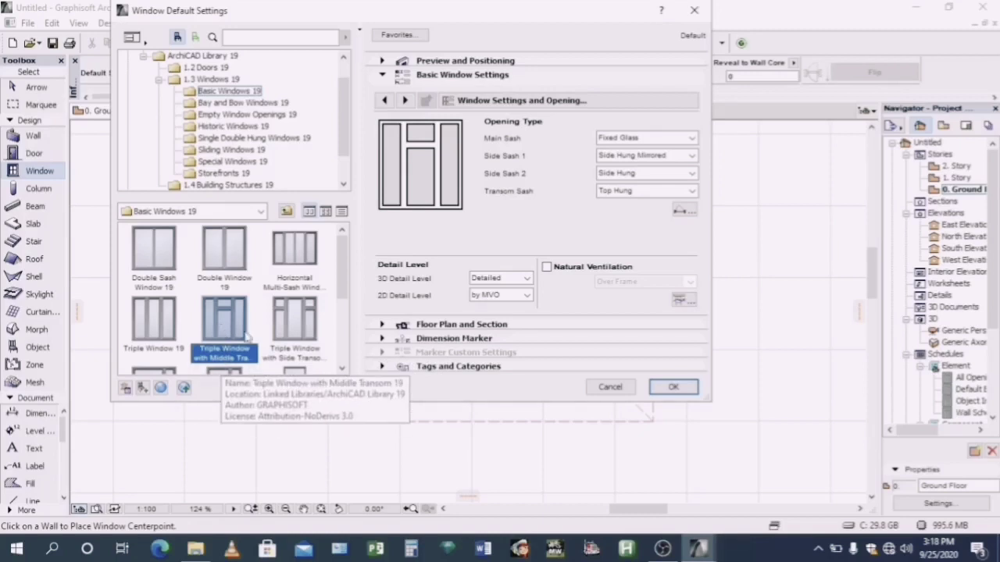
left_click(671, 387)
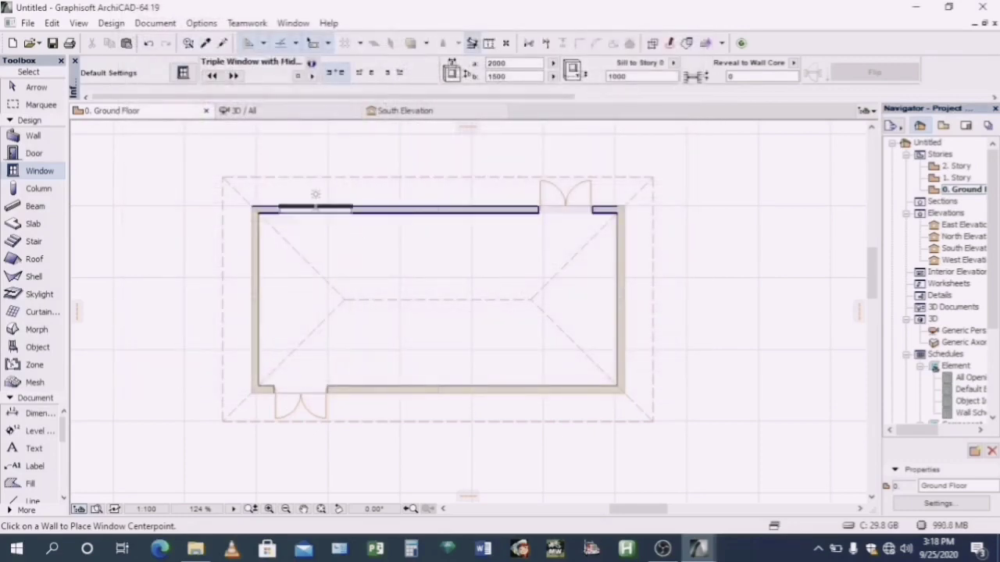
- Place two triple windows in the top wall and one in each end wall
left_click(329, 200)
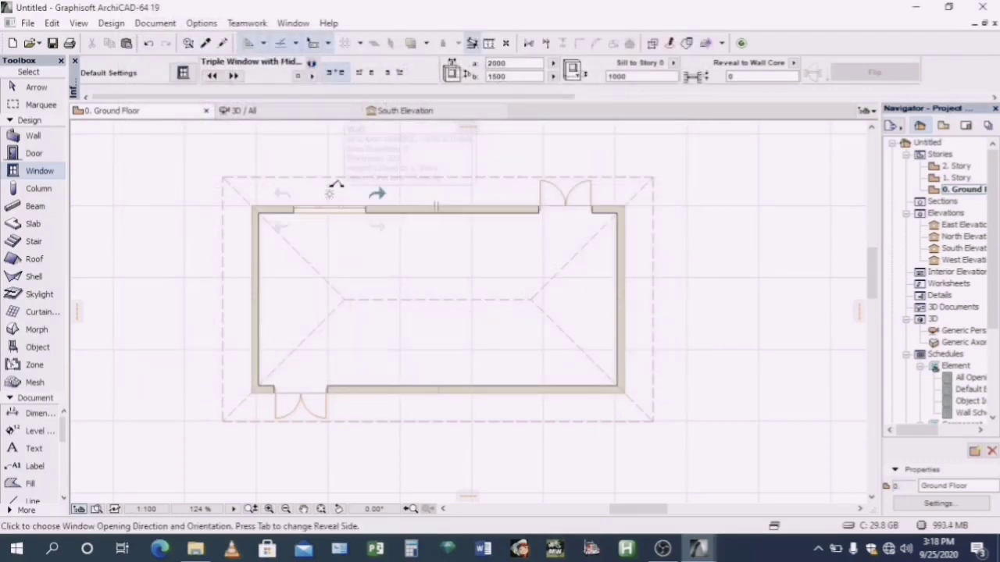
left_click(337, 166)
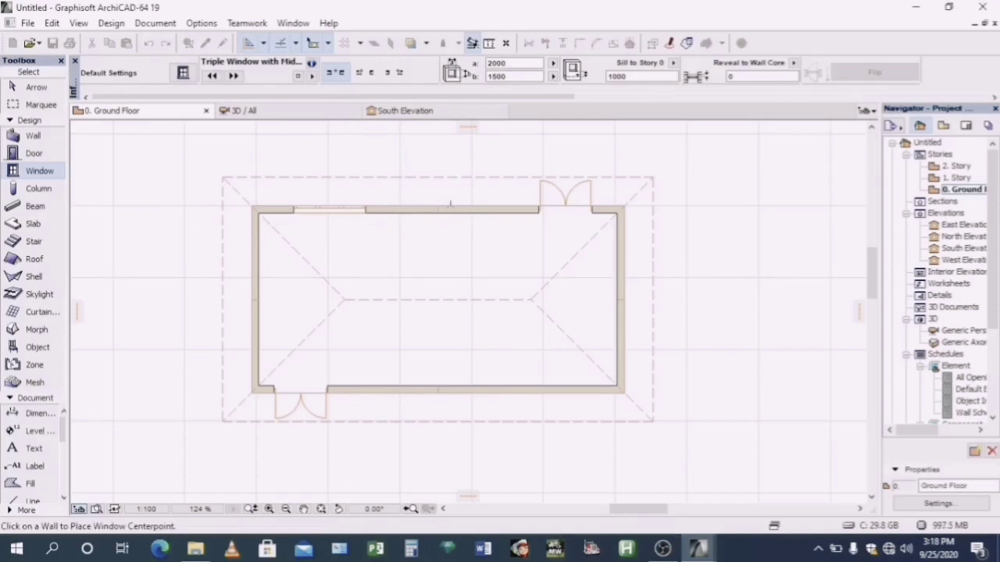
left_click(455, 189)
left_click(458, 151)
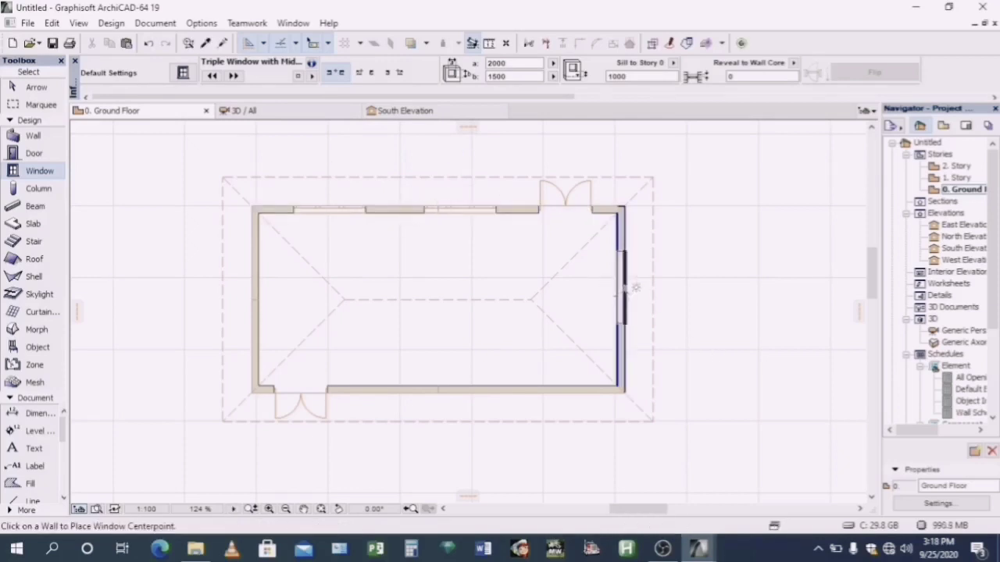
left_click(635, 291)
left_click(691, 284)
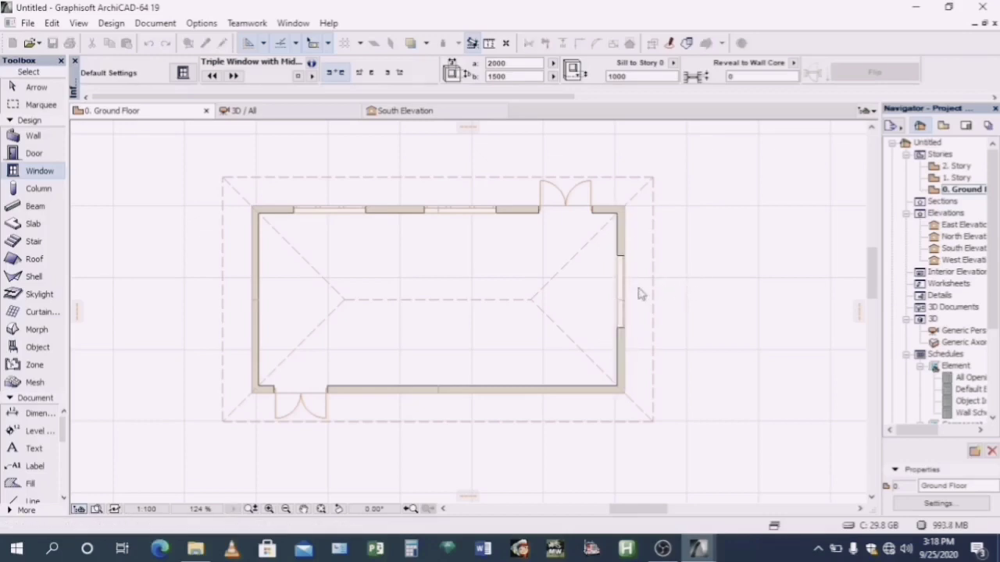
left_click(253, 298)
left_click(194, 302)
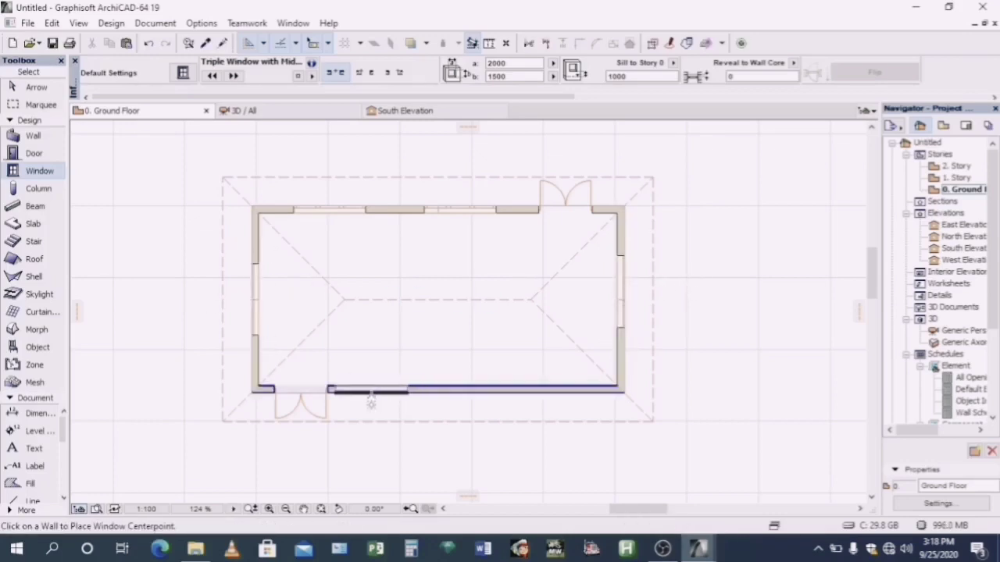
- Place two triple windows in the bottom wall and recentre the plan
left_click(414, 398)
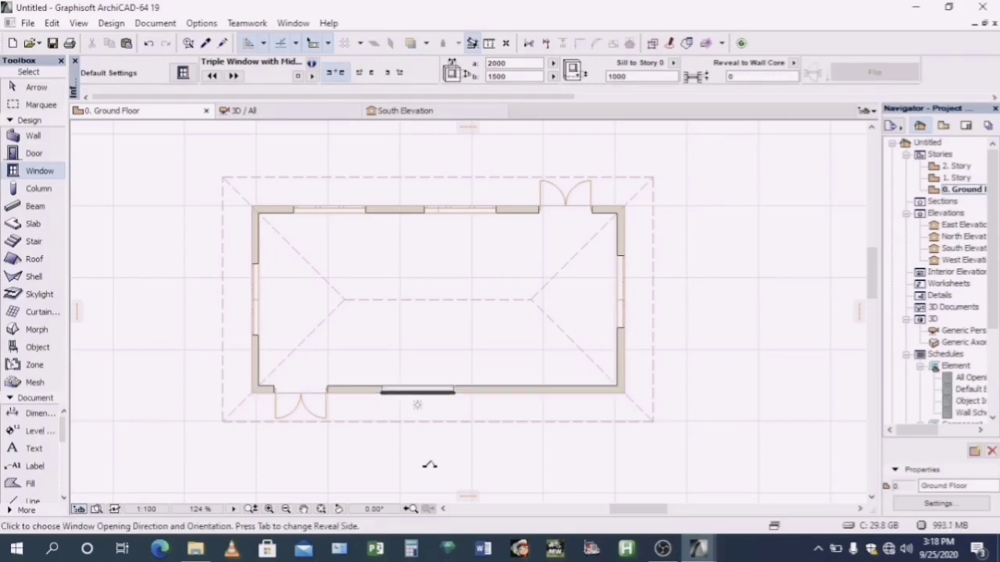
left_click(467, 406)
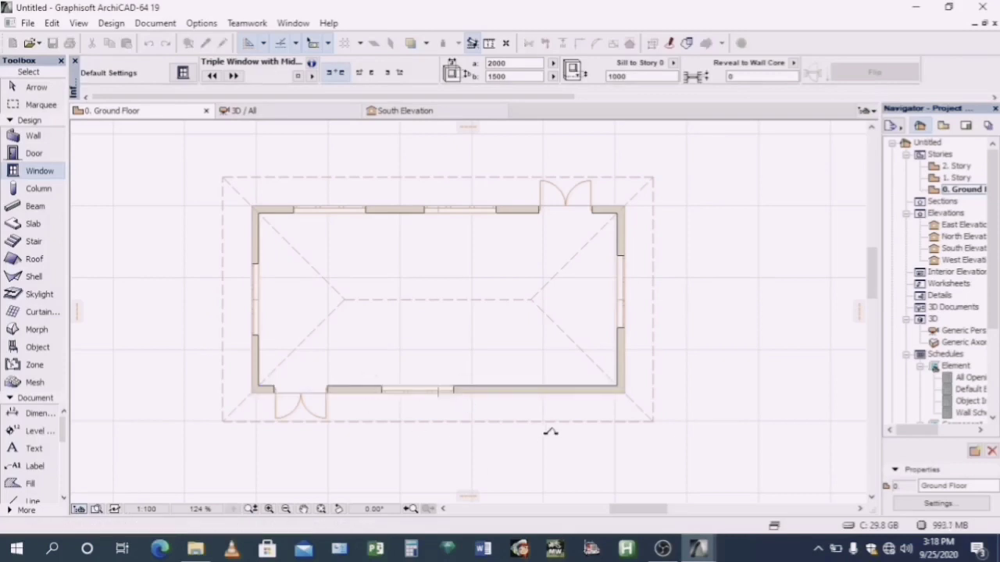
left_click(556, 390)
left_click(570, 457)
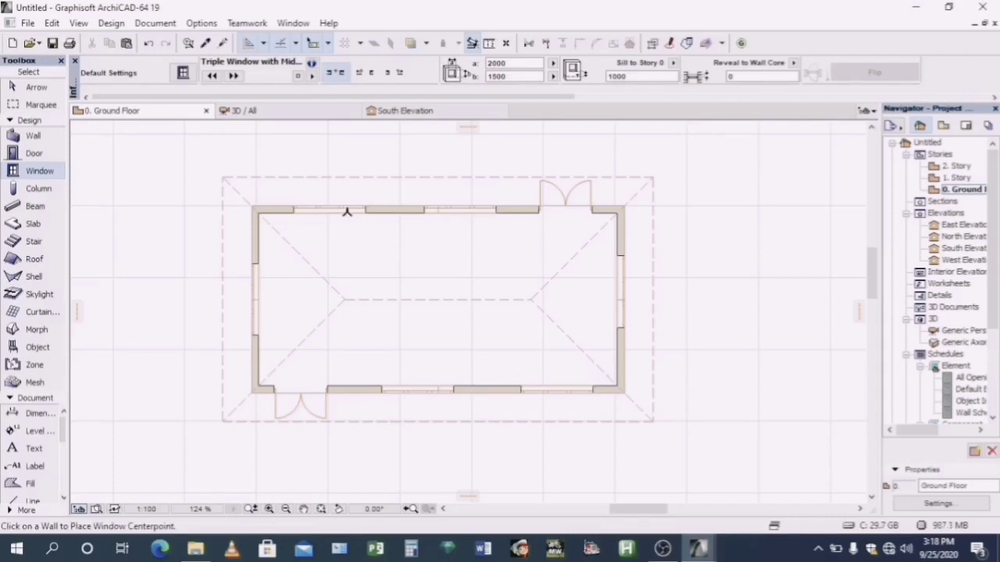
scroll(346, 234, "down", 5)
middle_click_drag(346, 261, 391, 336)
scroll(391, 287, "up", 4)
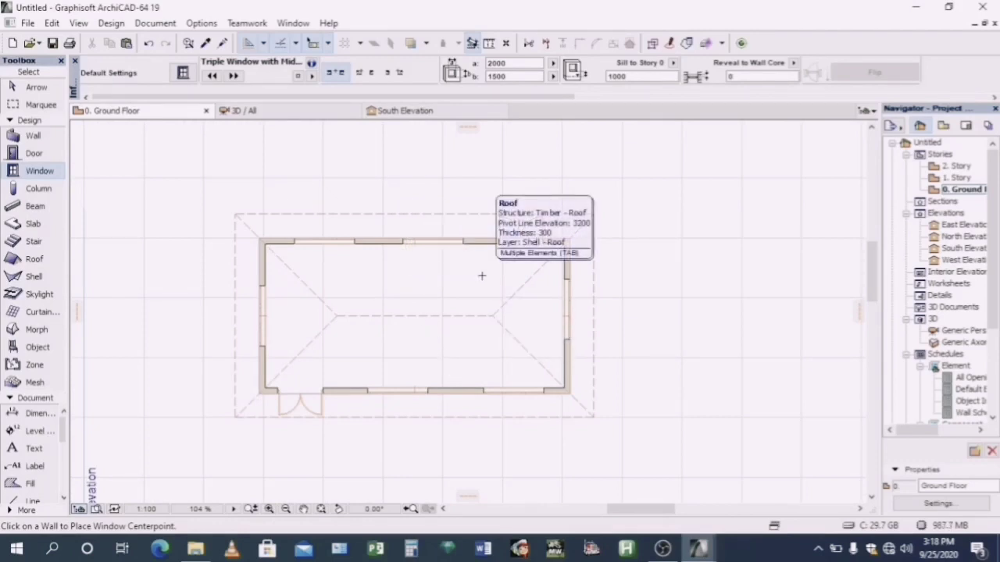
- Display the whole house in the 3D window and adjust the zoom
left_click(521, 241)
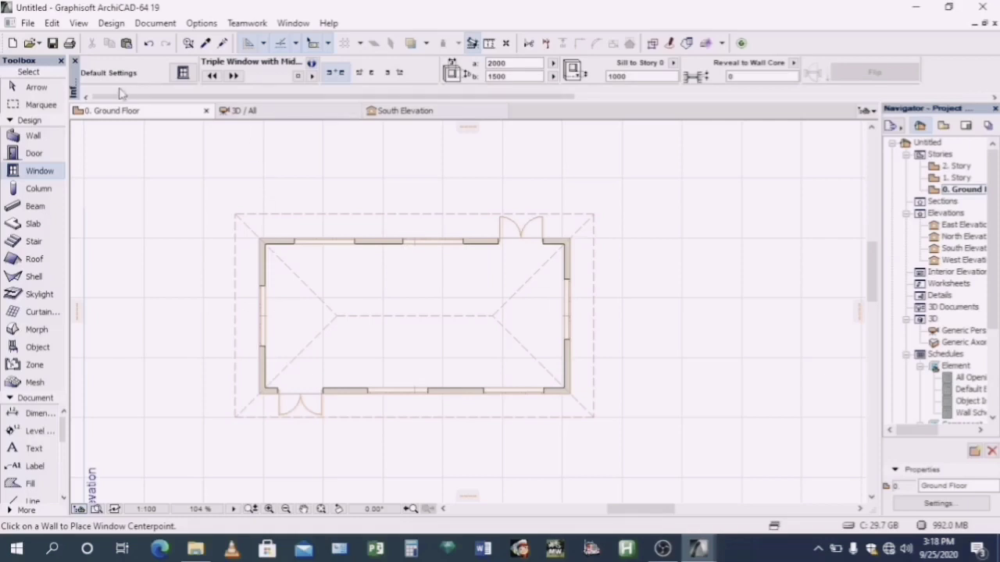
left_click(278, 113)
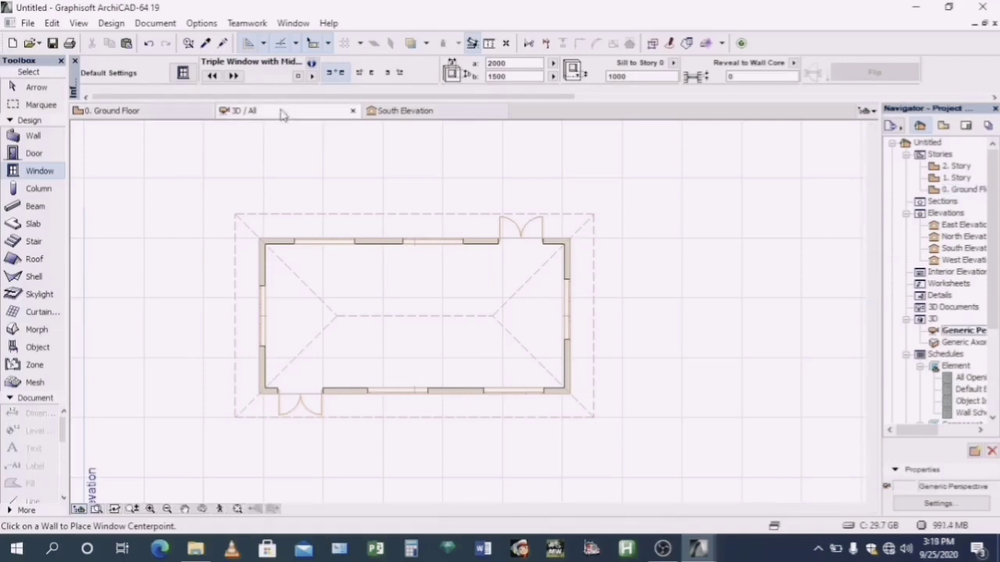
scroll(410, 221, "up", 5)
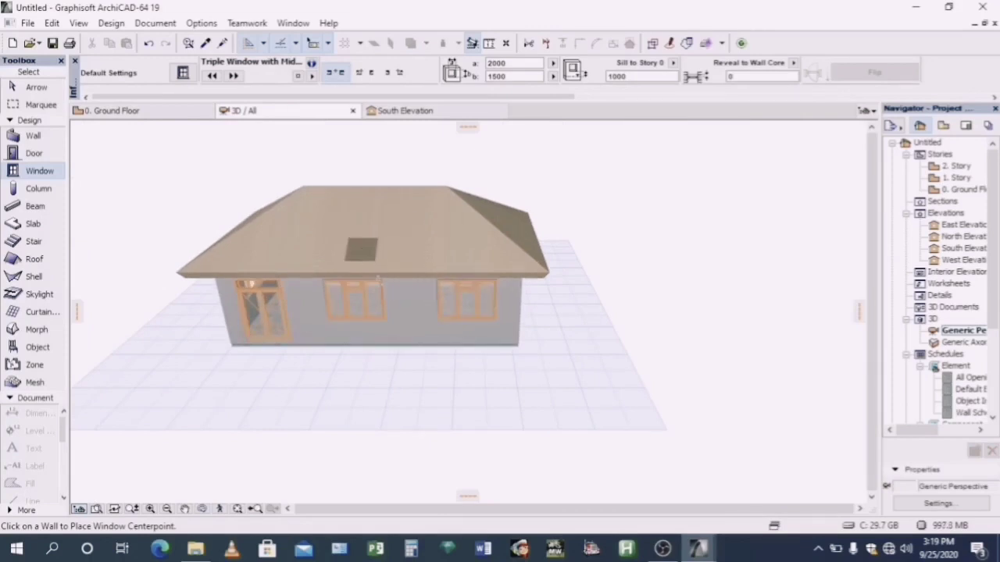
scroll(379, 274, "down", 3)
scroll(379, 274, "up", 3)
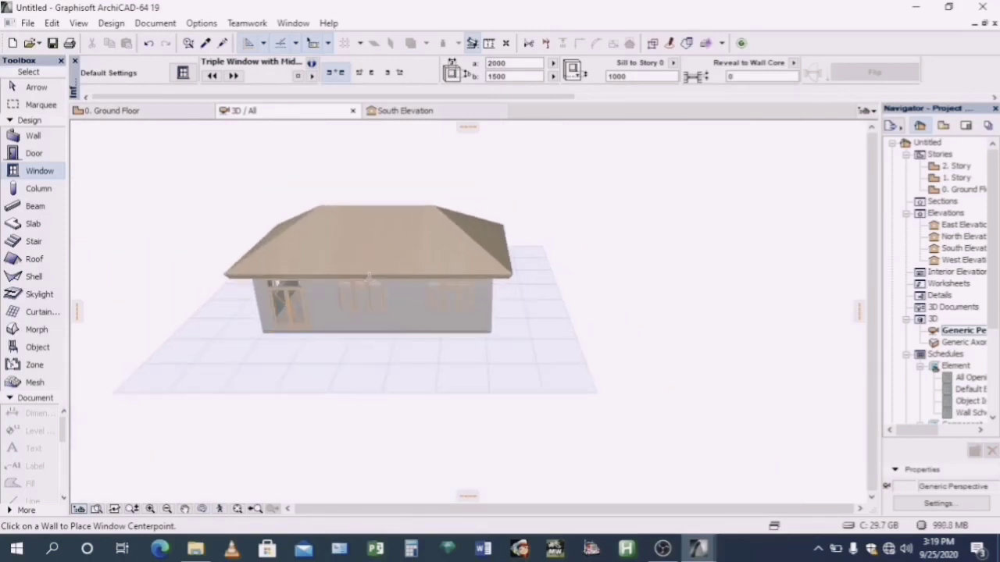
- Orbit and zoom to view the front, hip roof from above, window wall and an angled corner
middle_click_drag(334, 264, 363, 221, "shift")
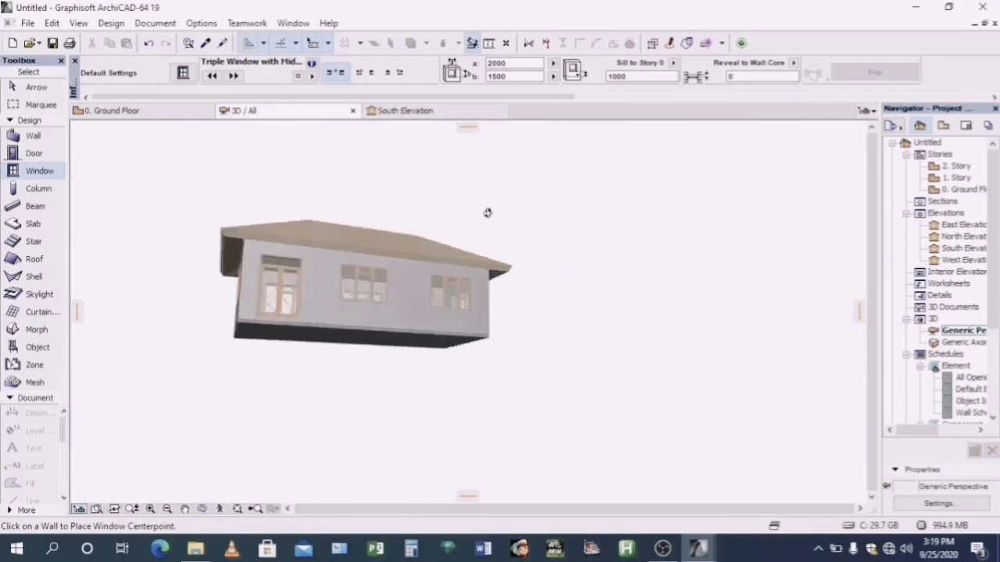
left_click_drag(489, 214, 508, 282)
scroll(371, 337, "up", 5)
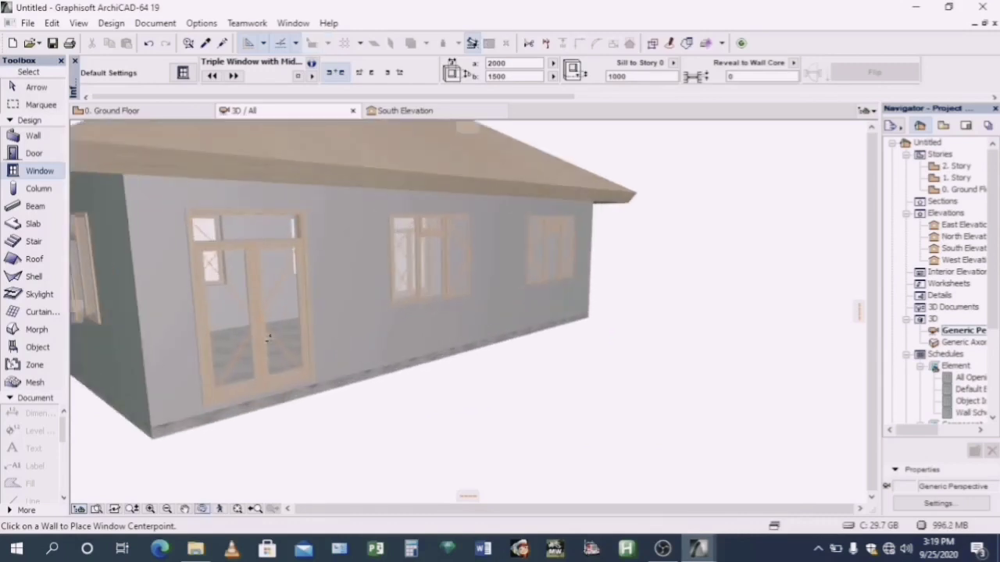
scroll(467, 311, "down", 5)
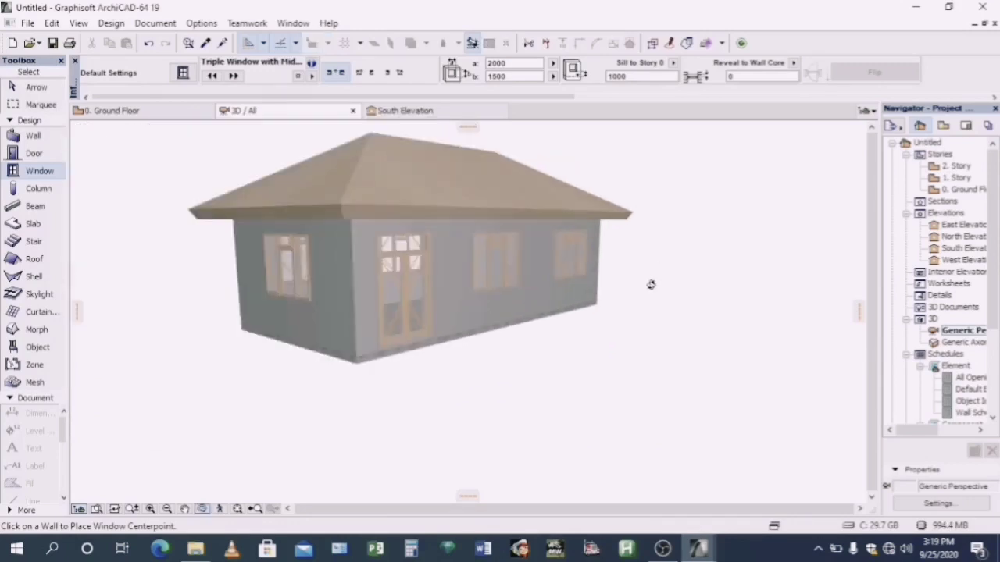
left_click_drag(467, 311, 759, 307)
scroll(797, 313, "down", 3)
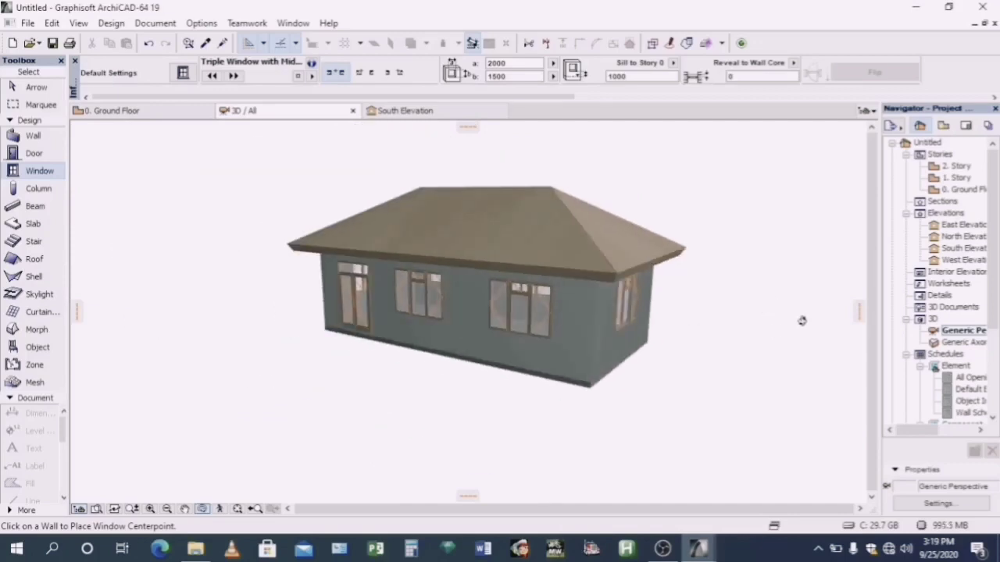
scroll(465, 324, "up", 3)
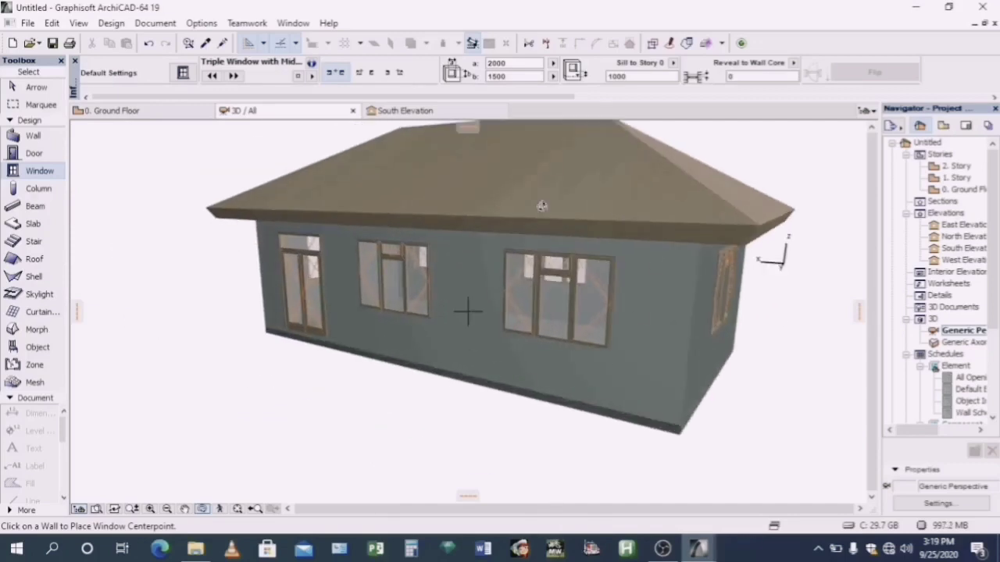
left_click_drag(413, 340, 606, 343)
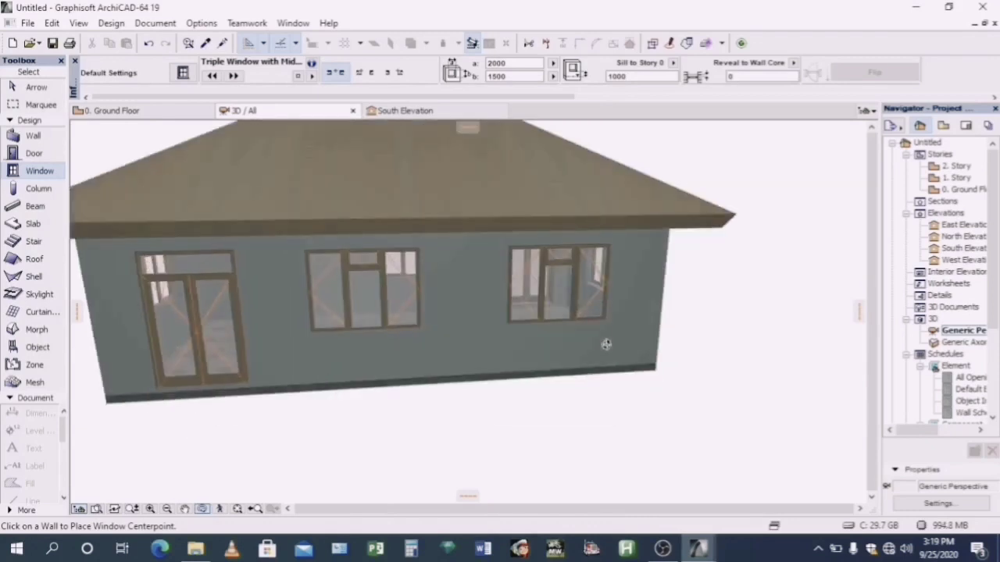
scroll(736, 323, "down", 3)
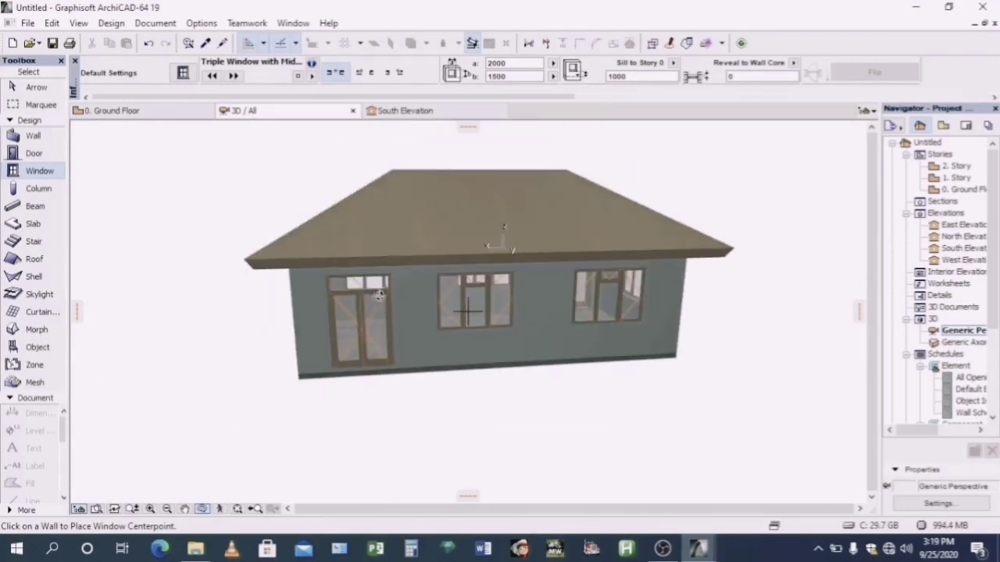
left_click_drag(400, 297, 700, 326)
scroll(726, 300, "down", 2)
scroll(570, 314, "up", 2)
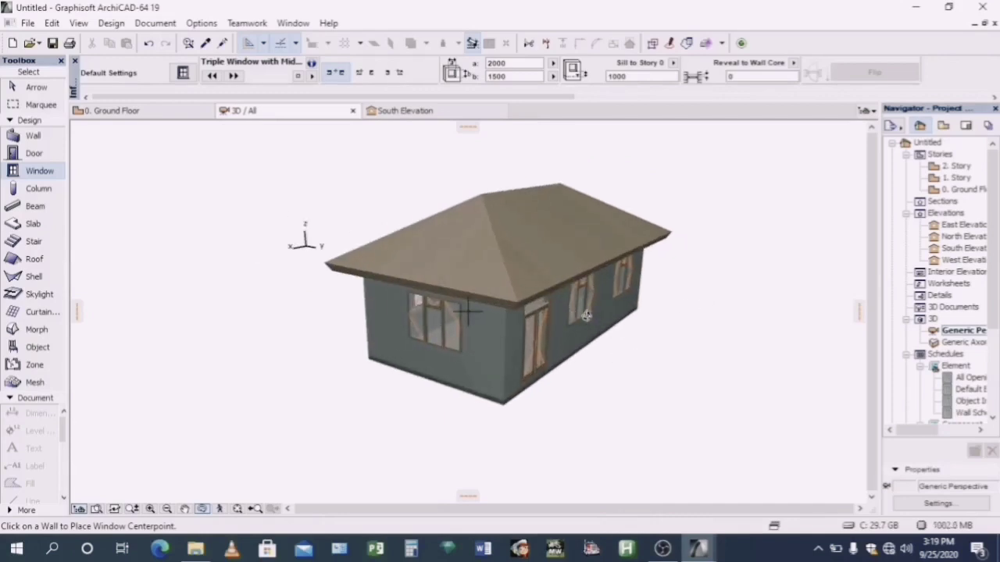
- Return to the ground floor plan and begin saving the project as SIMPLE HOUSE
key("F2")
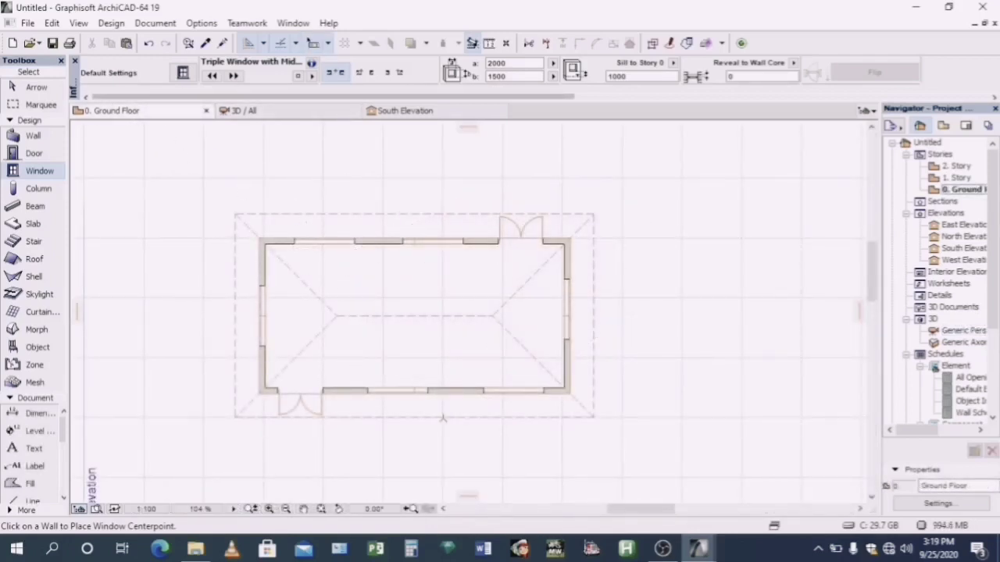
scroll(398, 393, "up", 1)
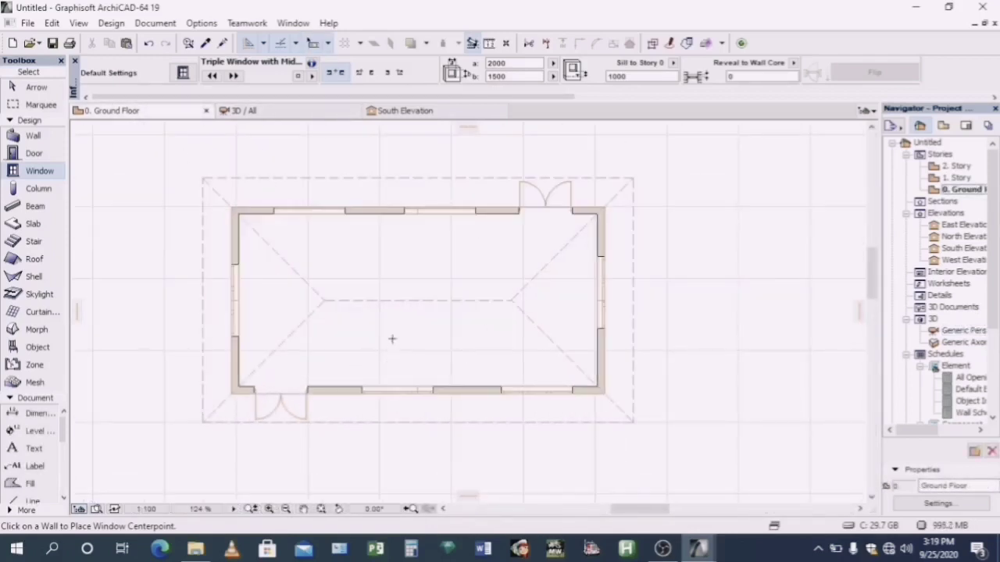
left_click(27, 23)
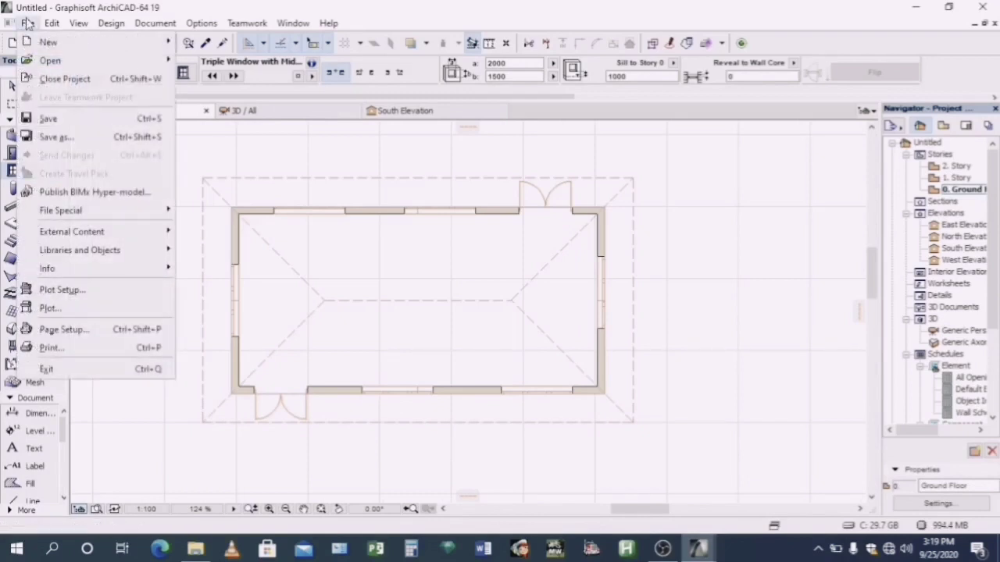
left_click(56, 118)
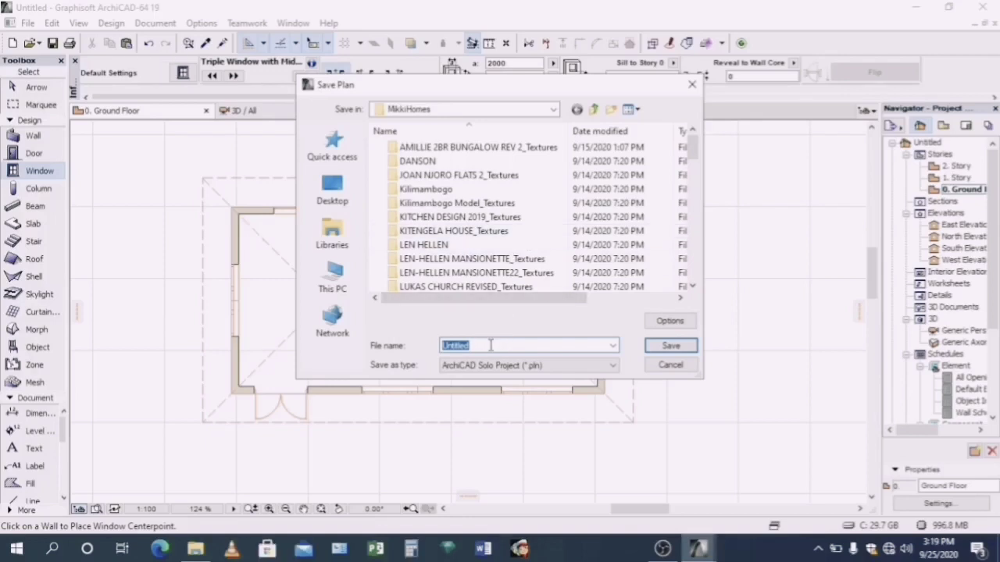
type("SIMPLE HOUSE")
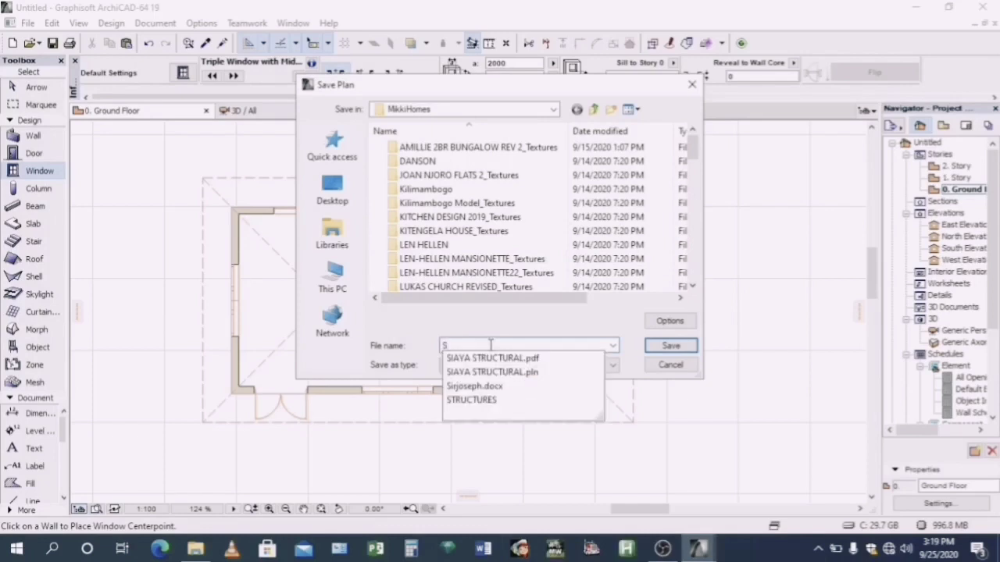